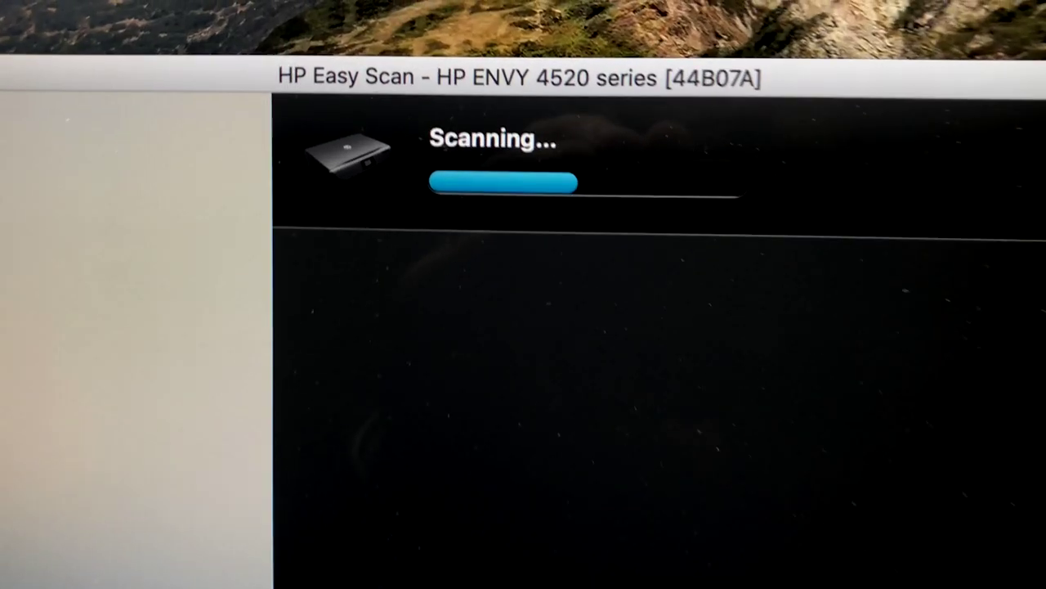
- Marquee two drawings on the scanned sheet and paste each into the new document as layers
{"action": "key", "text": "m"}
{"action": "left_click_drag", "start_coordinate": [118, 259], "coordinate": [161, 299]}
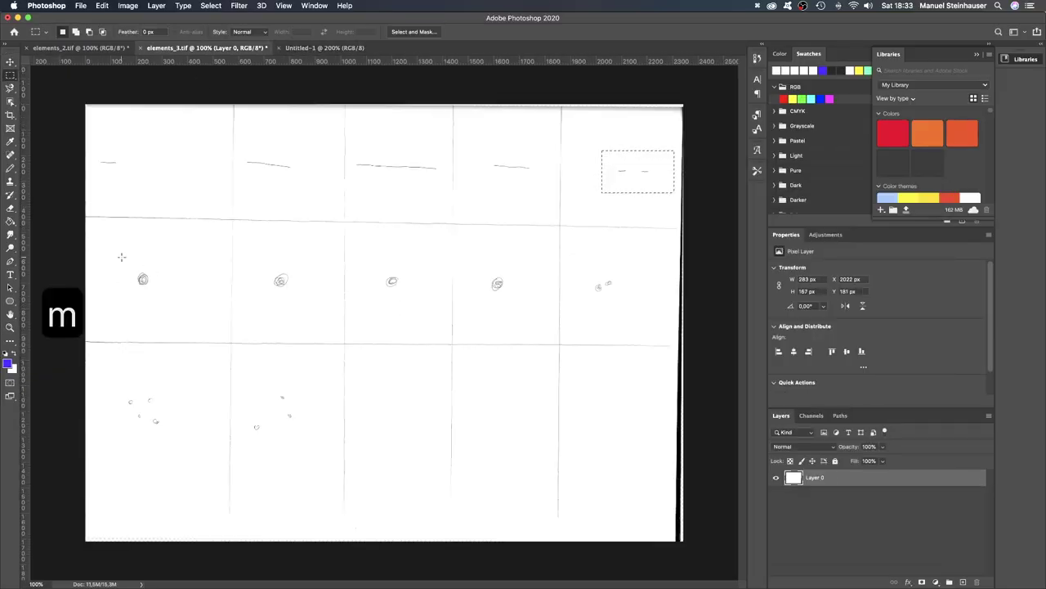
{"action": "key", "text": "super+v"}
{"action": "left_click_drag", "start_coordinate": [372, 261], "coordinate": [401, 296]}
{"action": "key", "text": "super+v"}
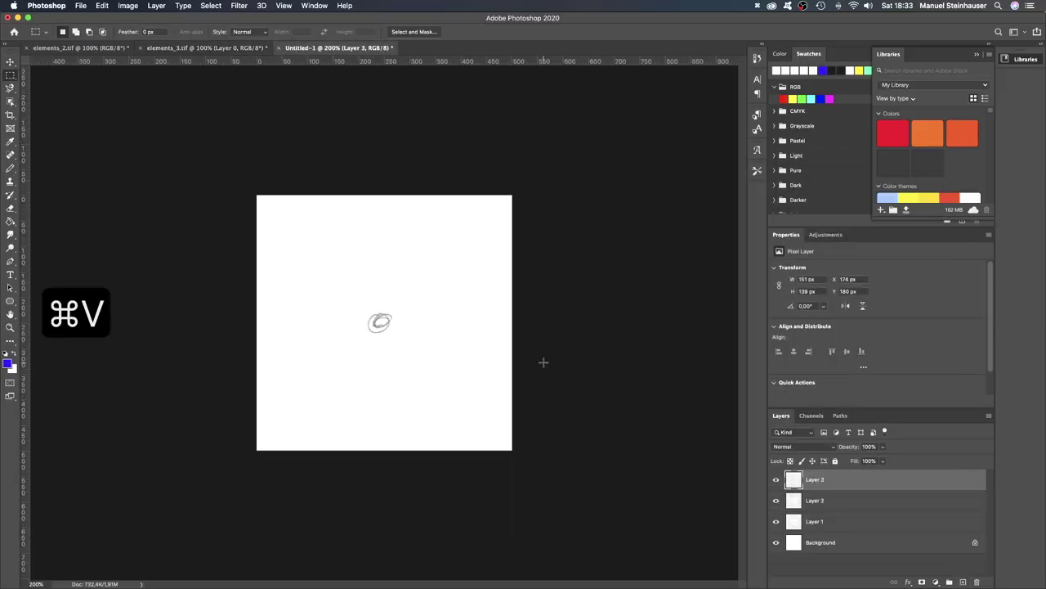
{"action": "key", "text": "super+v"}
{"action": "key", "text": "super+v"}
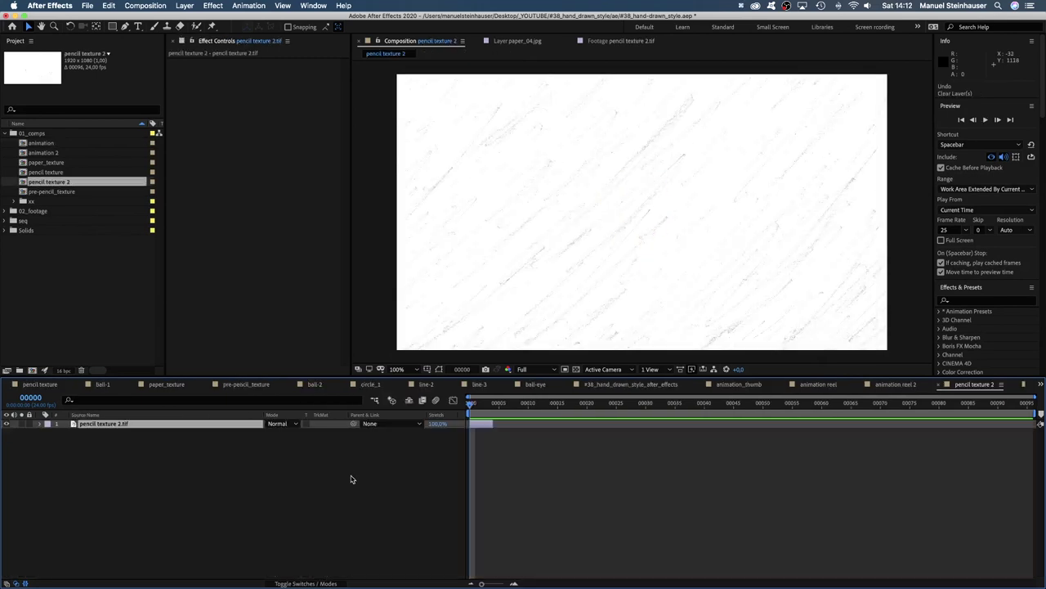
- Duplicate the pencil texture 2.tif layer into 20 copies and stagger them with Sequence Layers
{"action": "key", "text": "super+d"}
{"action": "key", "text": "super+d"}
{"action": "key", "text": "super+d"}
{"action": "key", "text": "super+d"}
{"action": "key", "text": "super+d"}
{"action": "key", "text": "super+d"}
{"action": "key", "text": "super+d"}
{"action": "key", "text": "super+d"}
{"action": "key", "text": "super+d"}
{"action": "key", "text": "super+d"}
{"action": "key", "text": "super+d"}
{"action": "key", "text": "super+d"}
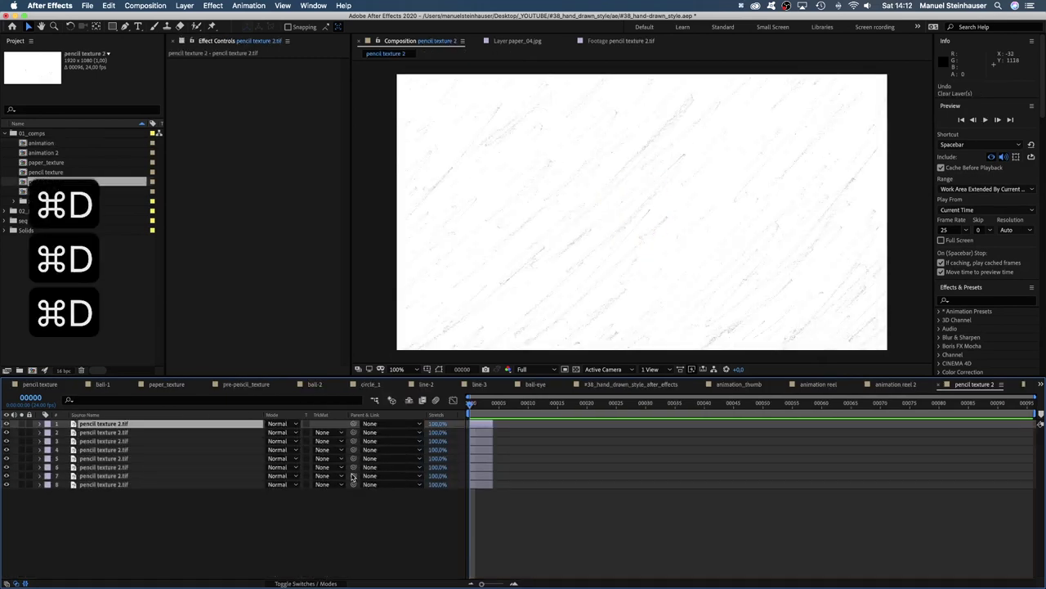
{"action": "key", "text": "super+d"}
{"action": "key", "text": "super+d"}
{"action": "key", "text": "super+d"}
{"action": "key", "text": "super+d"}
{"action": "key", "text": "super+d"}
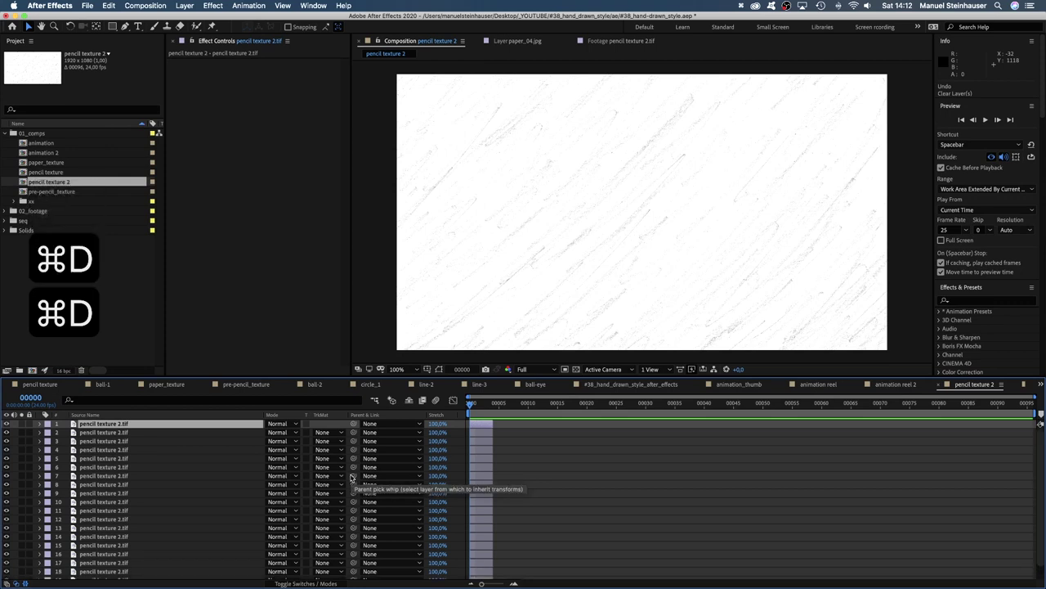
{"action": "key", "text": "super+a"}
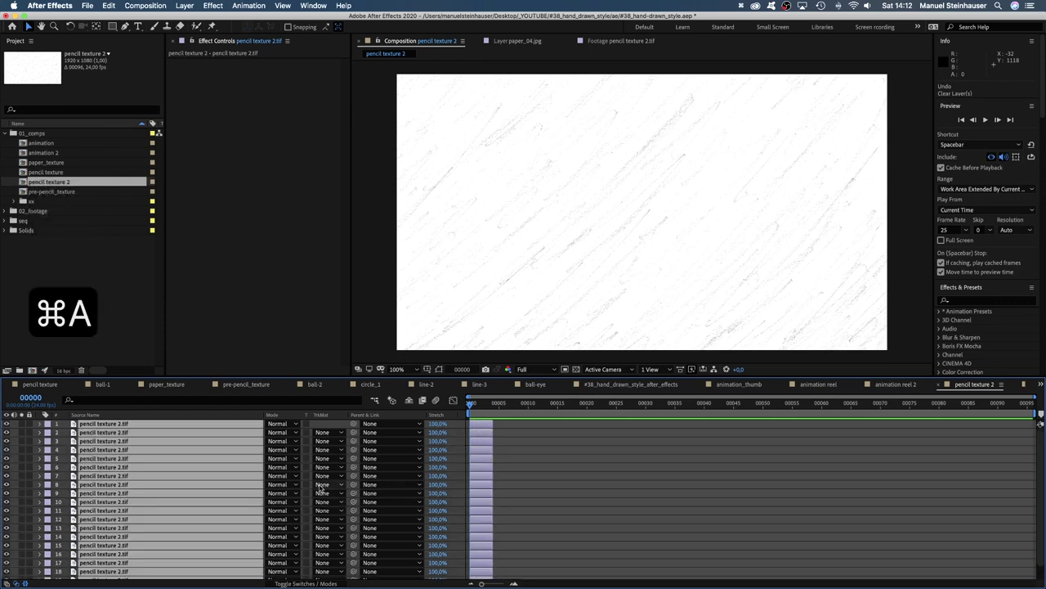
{"action": "right_click", "coordinate": [91, 423]}
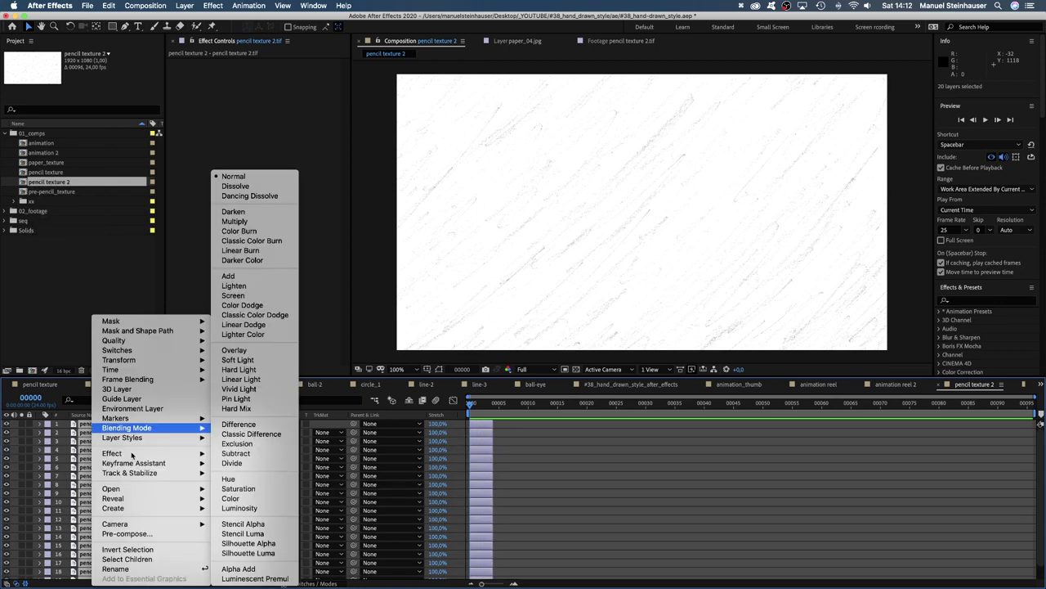
{"action": "mouse_move", "coordinate": [170, 465]}
{"action": "left_click", "coordinate": [271, 541]}
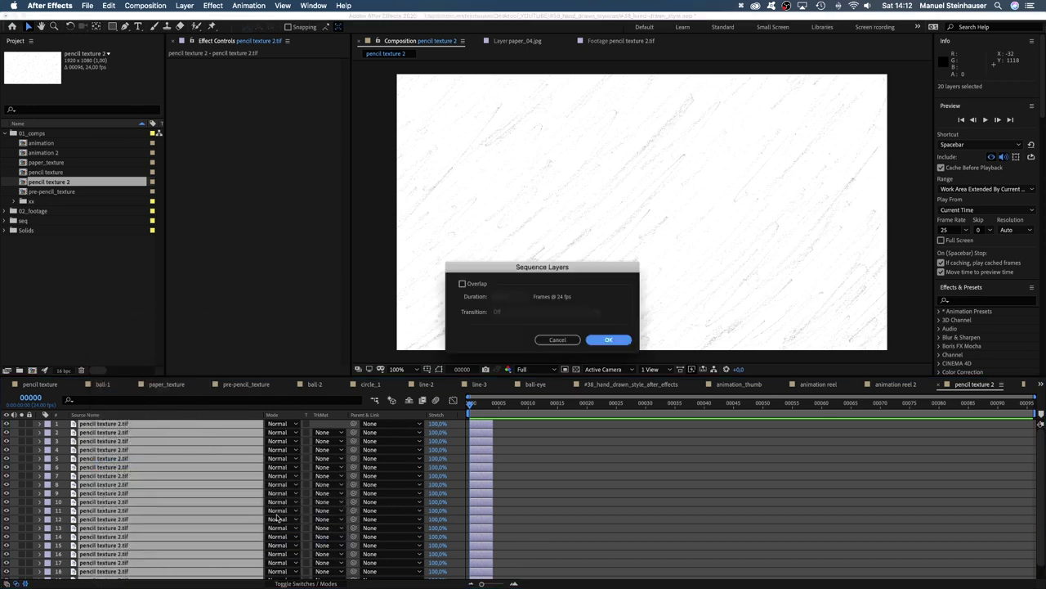
{"action": "left_click", "coordinate": [608, 339]}
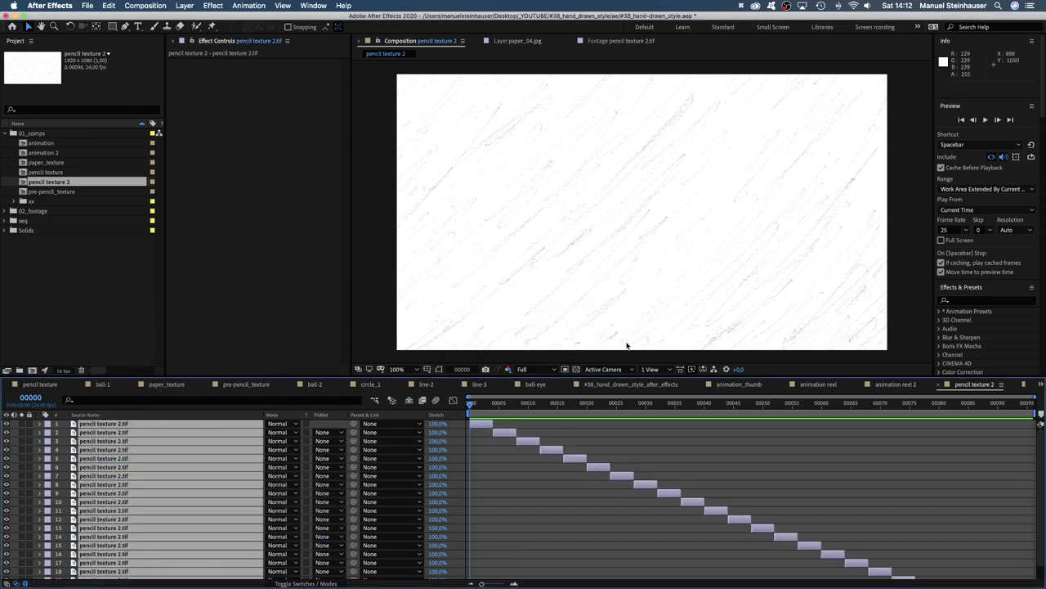
- View the composition at 50% with layer bounds shown, at frame 7 where layer 2 starts
{"action": "left_click", "coordinate": [626, 347]}
{"action": "left_click", "coordinate": [401, 369]}
{"action": "left_click", "coordinate": [401, 469]}
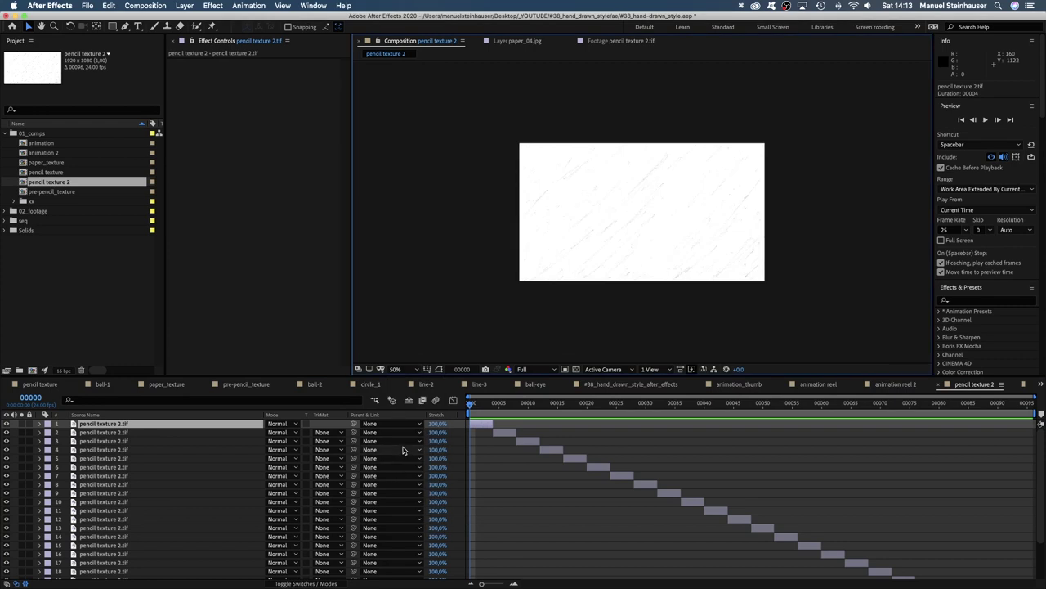
{"action": "left_click", "coordinate": [439, 369]}
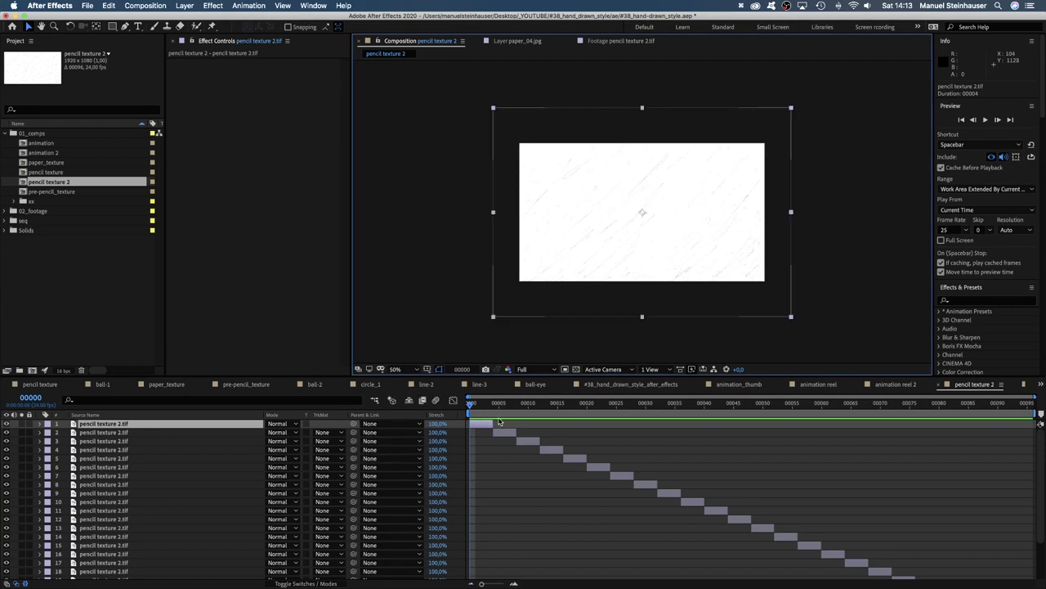
{"action": "left_click_drag", "start_coordinate": [471, 402], "coordinate": [511, 402]}
- Rotate layer 2 to 270° and the next texture layers to varied angles like 89° and 92°
{"action": "left_click", "coordinate": [643, 226]}
{"action": "key", "text": "r"}
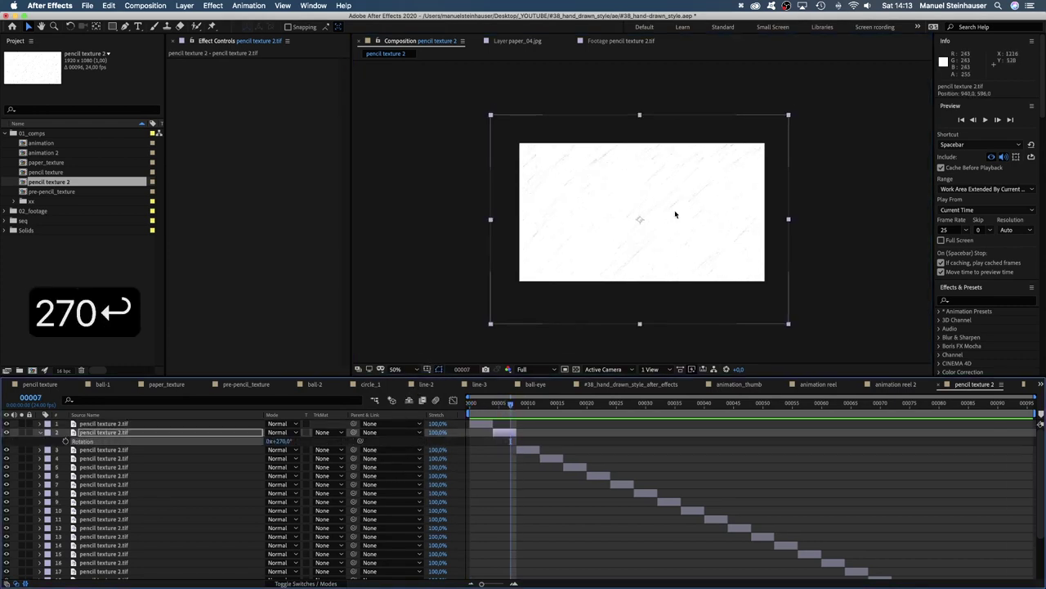
{"action": "left_click", "coordinate": [681, 237]}
{"action": "key", "text": "r"}
{"action": "left_click", "coordinate": [682, 237]}
{"action": "key", "text": "r"}
{"action": "left_click", "coordinate": [682, 237]}
{"action": "key", "text": "r"}
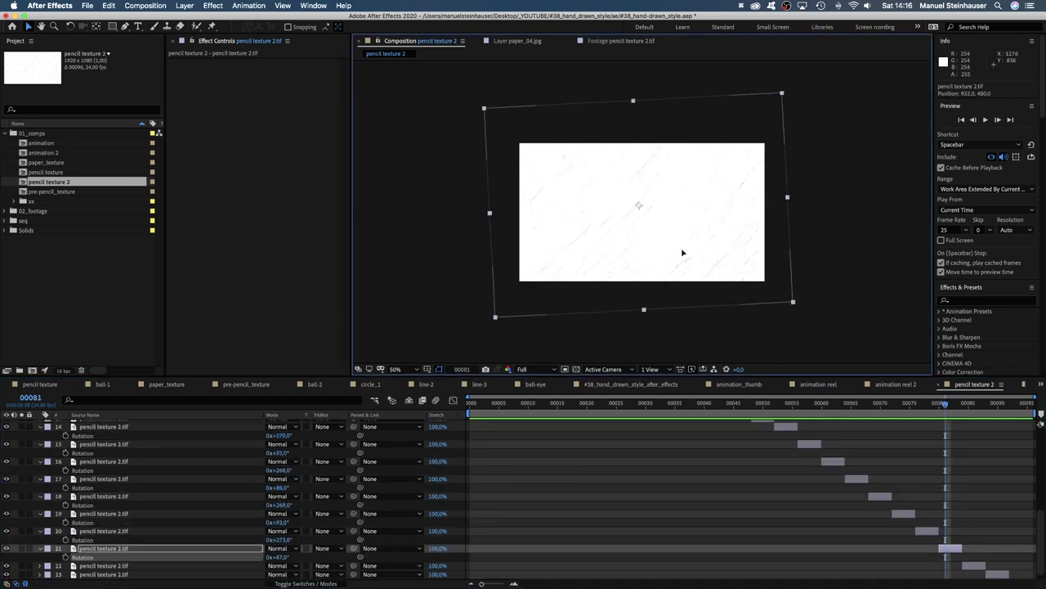
- Rotate the remaining texture layers through layer 24, giving layer 24 a 270° rotation
{"action": "left_click", "coordinate": [682, 252]}
{"action": "key", "text": "r"}
{"action": "left_click", "coordinate": [682, 253]}
{"action": "key", "text": "r"}
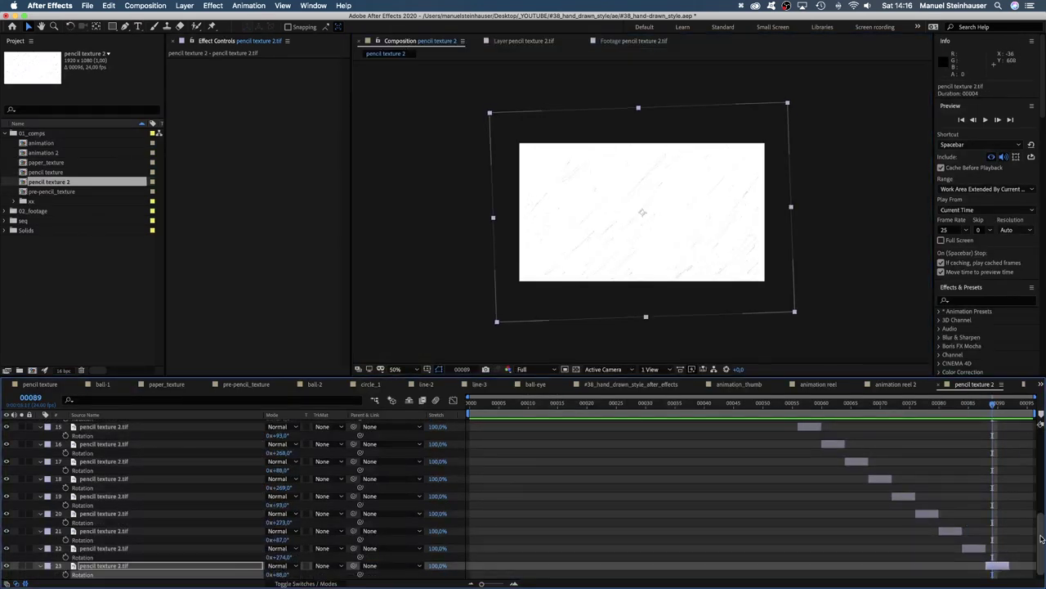
{"action": "left_click", "coordinate": [1032, 573]}
{"action": "key", "text": "r"}
- Preview the flickering paper at 50% and then 100% zoom, then select all layers
{"action": "key", "text": "space"}
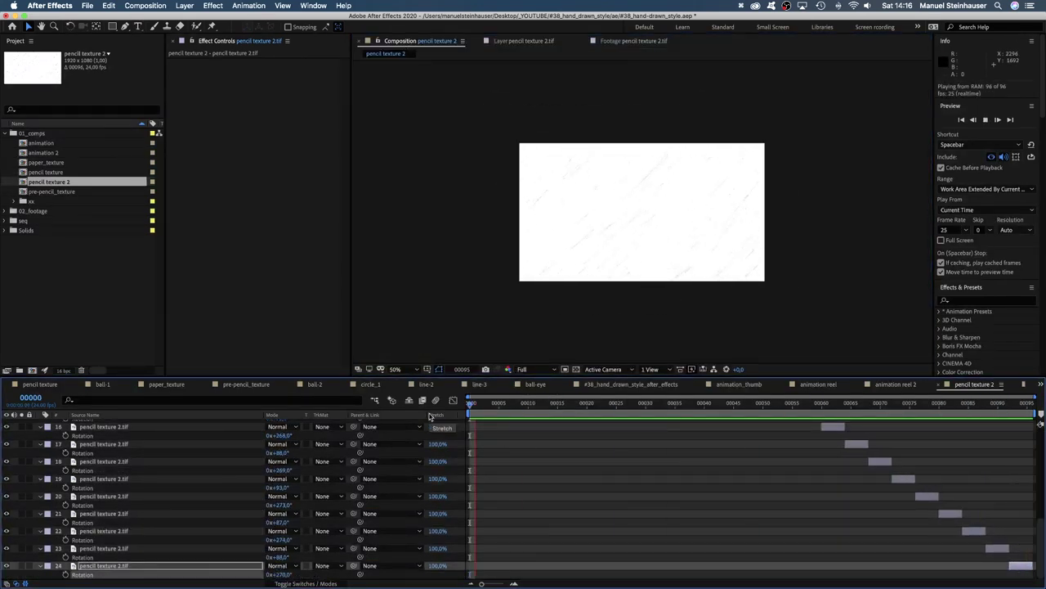
{"action": "key", "text": "space"}
{"action": "left_click", "coordinate": [395, 368]}
{"action": "left_click", "coordinate": [403, 481]}
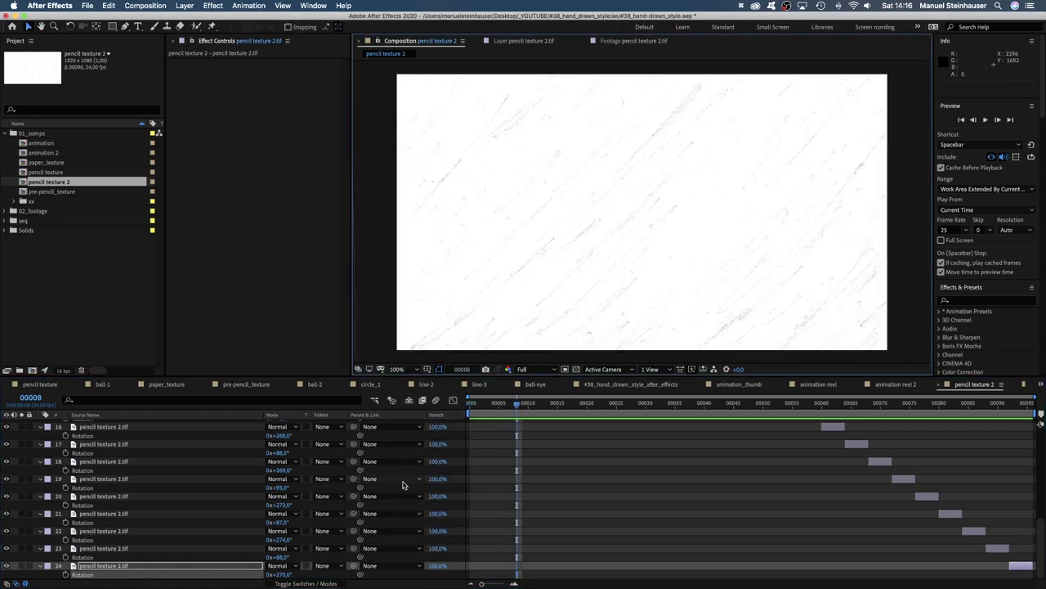
{"action": "key", "text": "space"}
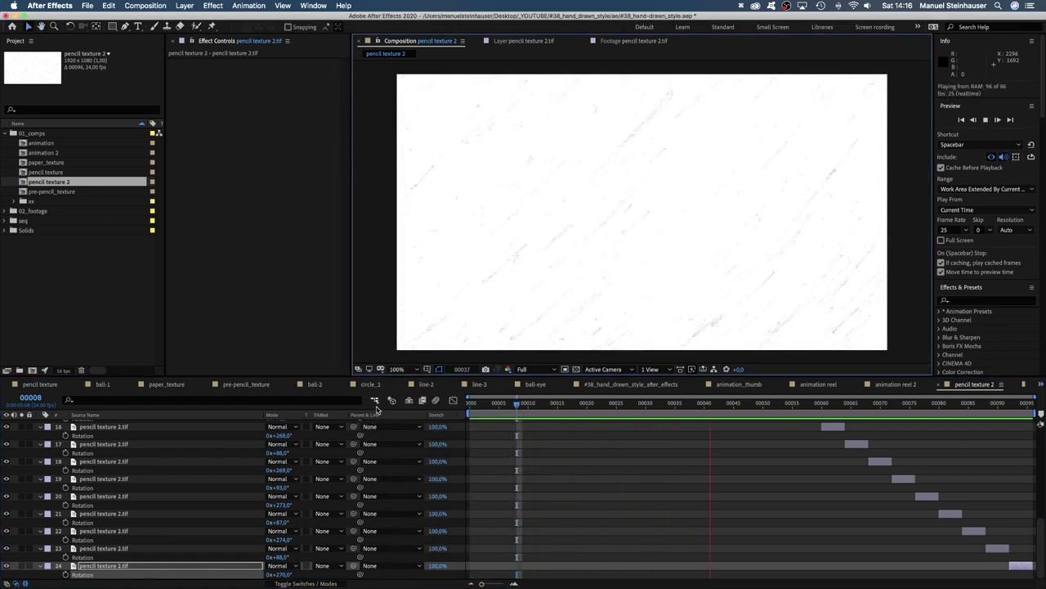
{"action": "key", "text": "space"}
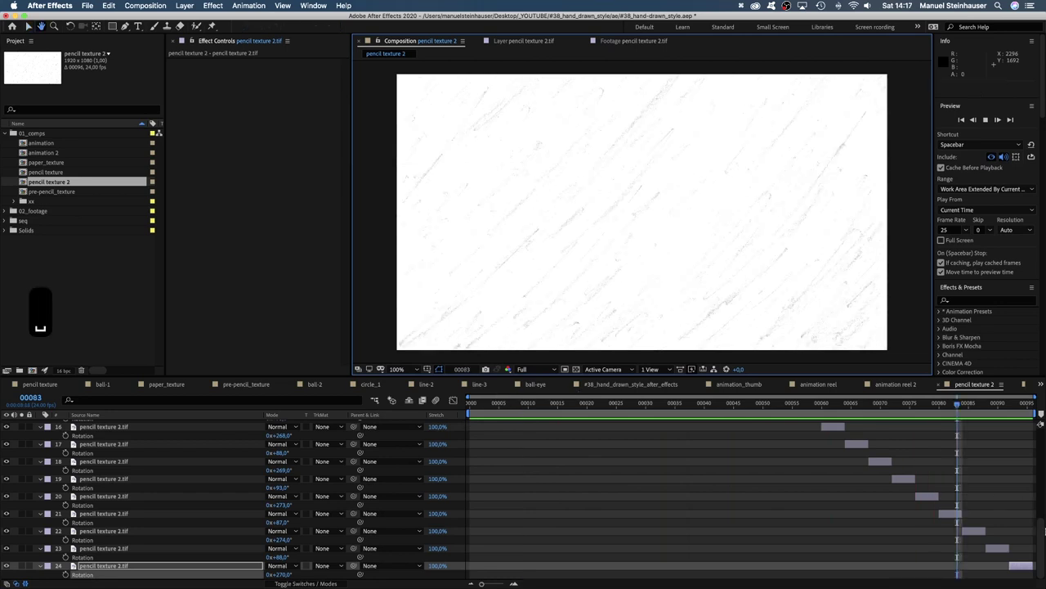
{"action": "left_click_drag", "start_coordinate": [1040, 533], "coordinate": [1041, 424]}
{"action": "key", "text": "super+a"}
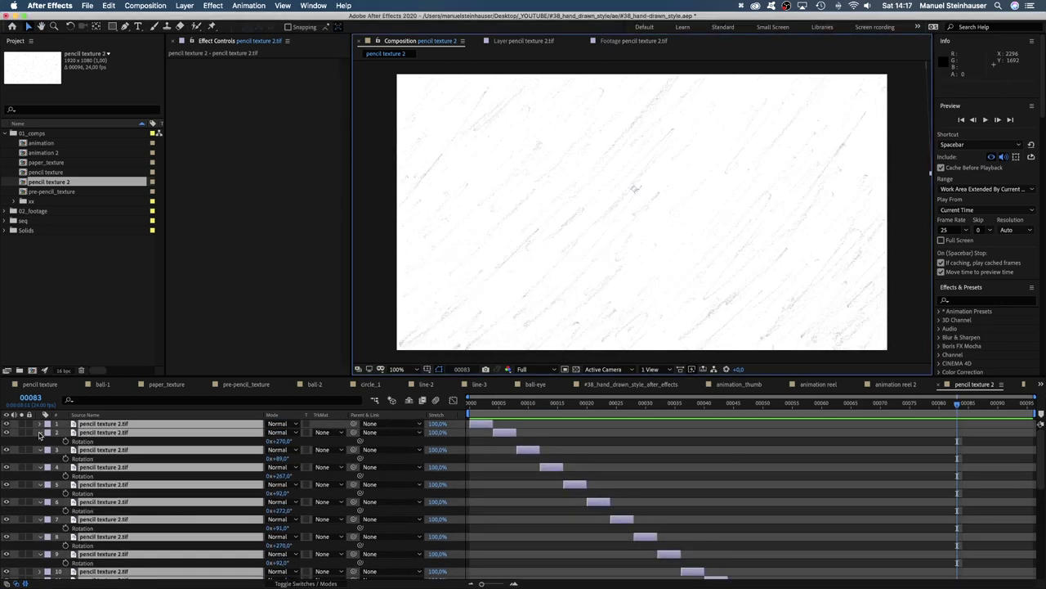
- Collapse the layers and pre-compose them into a new composition named pre-pencil_texture2
{"action": "left_click", "coordinate": [39, 432]}
{"action": "left_click", "coordinate": [184, 6]}
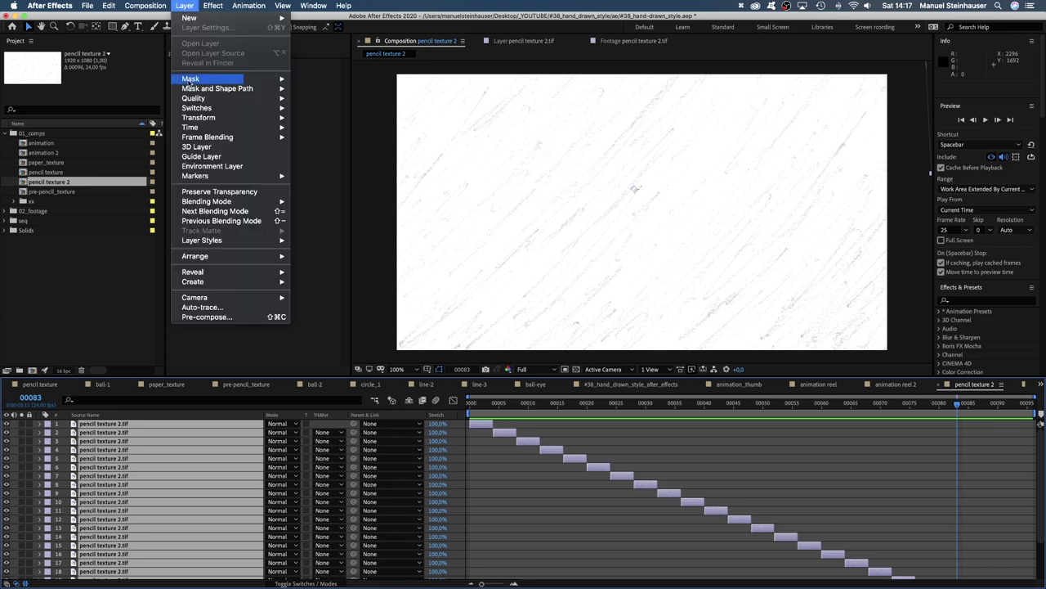
{"action": "left_click", "coordinate": [254, 318]}
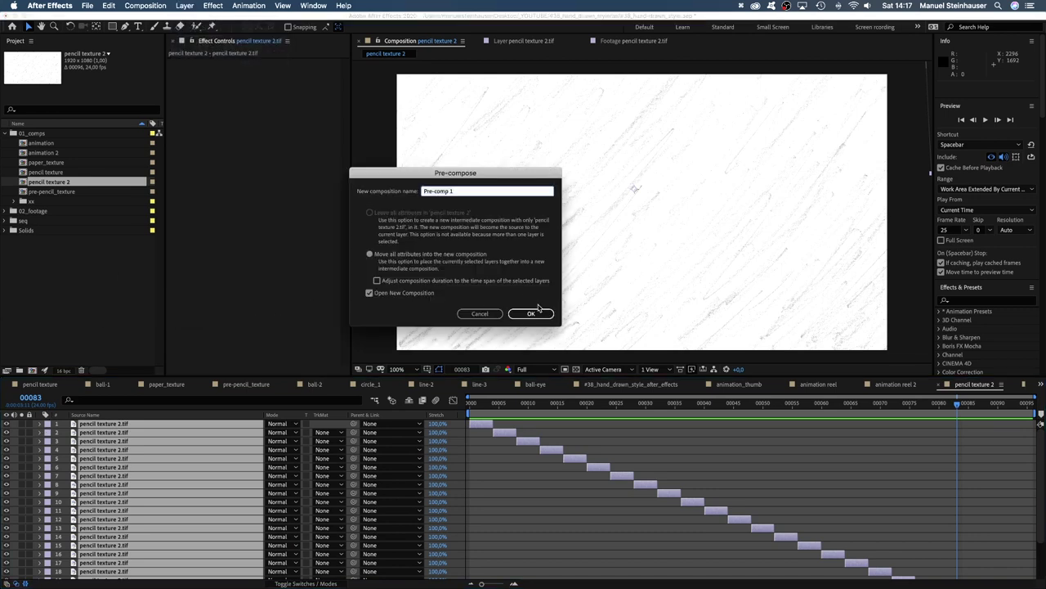
{"action": "type", "text": "pre-pencil"}
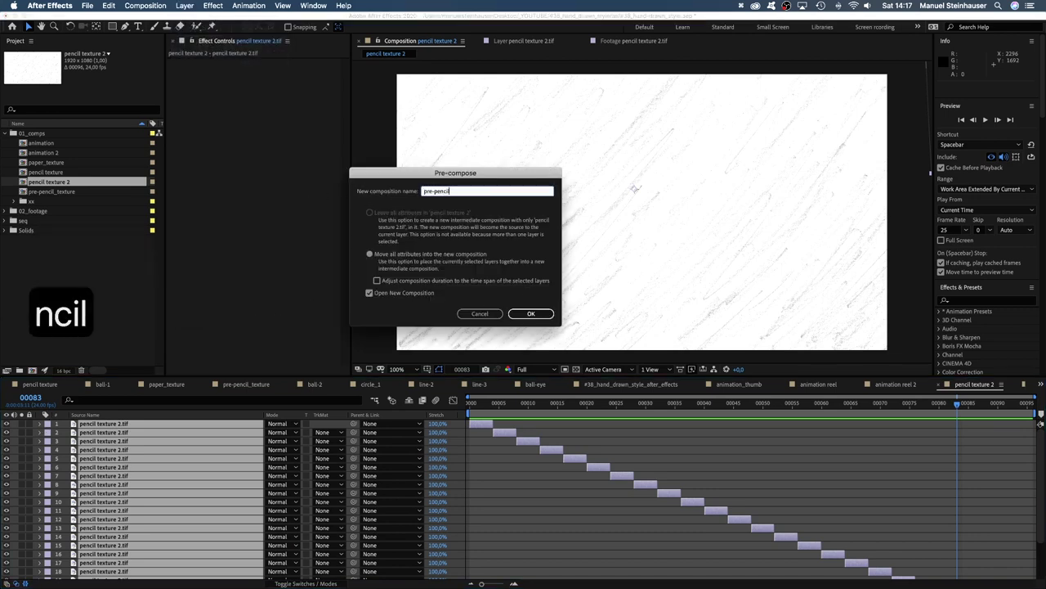
{"action": "type", "text": "_texture2"}
{"action": "key", "text": "Return"}
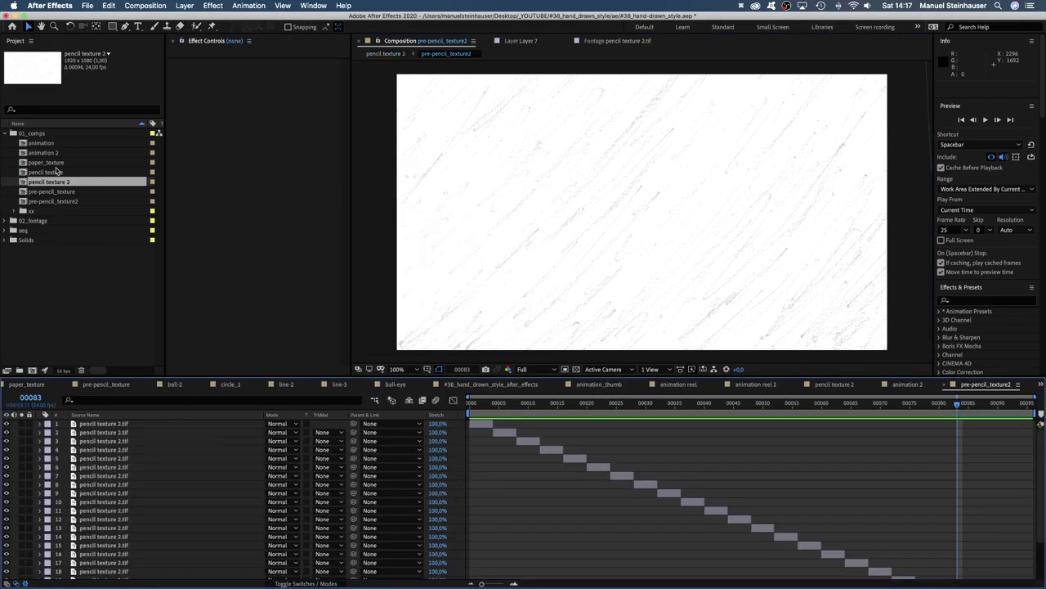
- In pencil texture 2, duplicate pre-pencil_texture2, rotate the copy 180° and set it to Multiply
{"action": "double_click", "coordinate": [52, 183]}
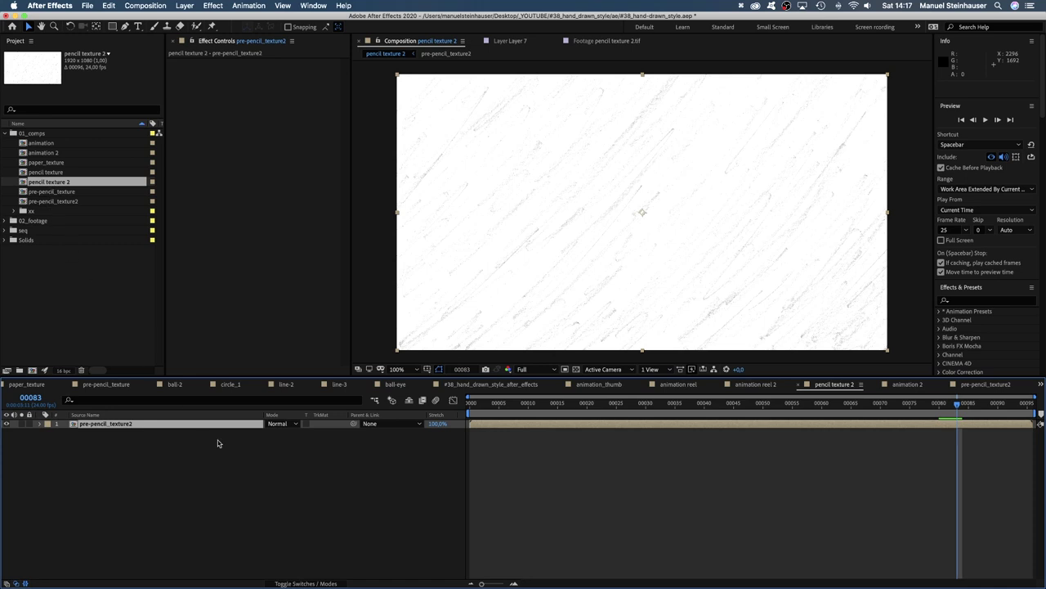
{"action": "key", "text": "super+d"}
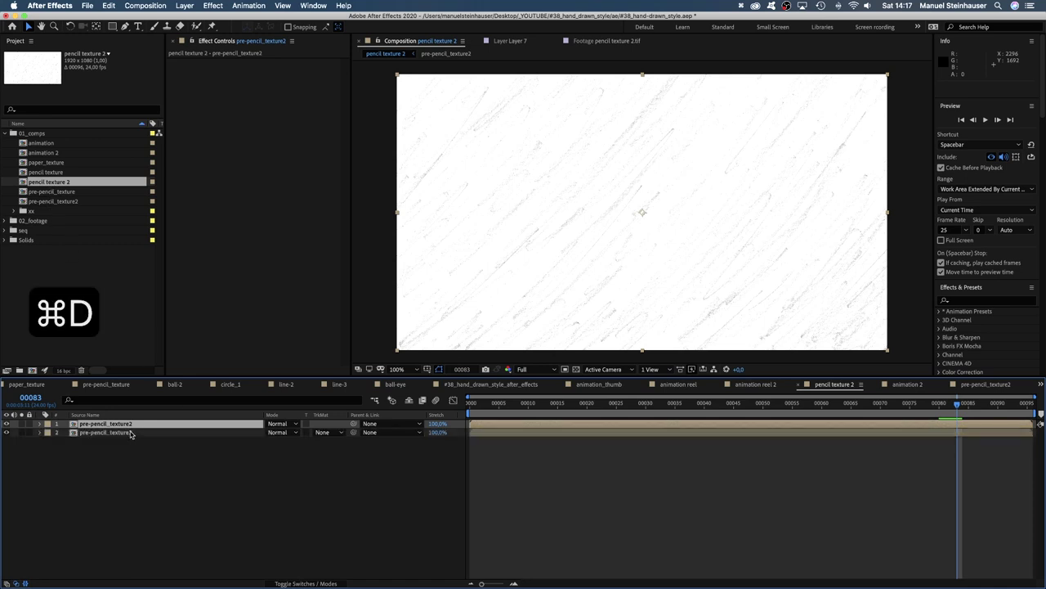
{"action": "type", "text": "r"}
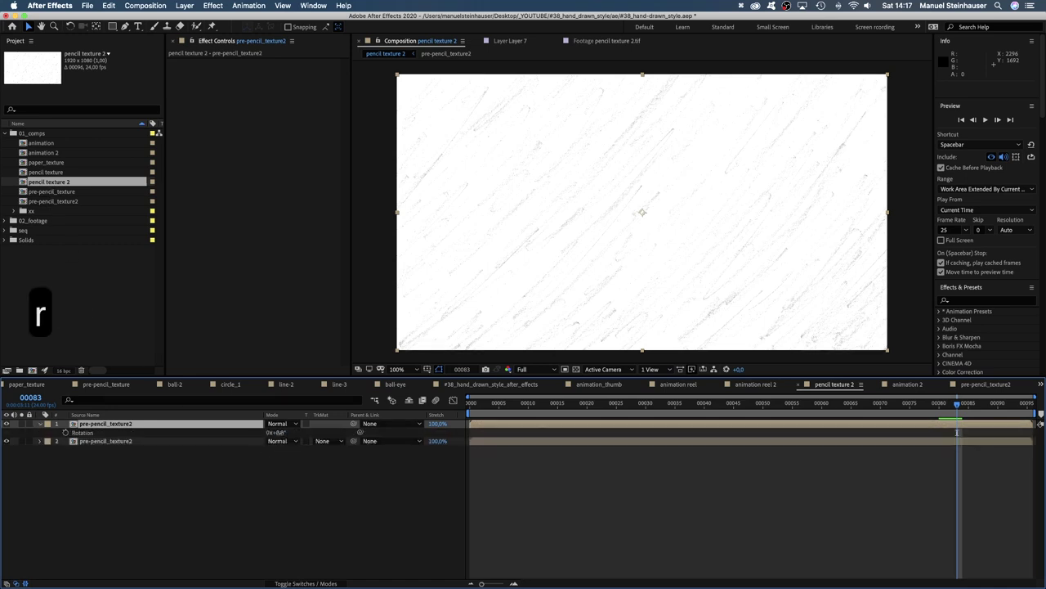
{"action": "type", "text": "180"}
{"action": "key", "text": "Return"}
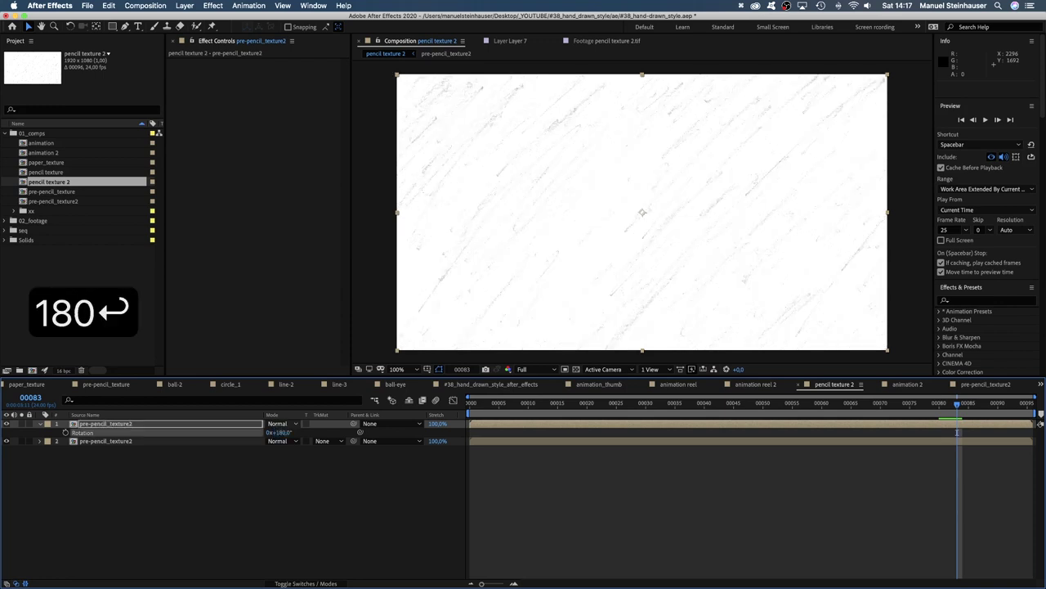
{"action": "left_click", "coordinate": [296, 424]}
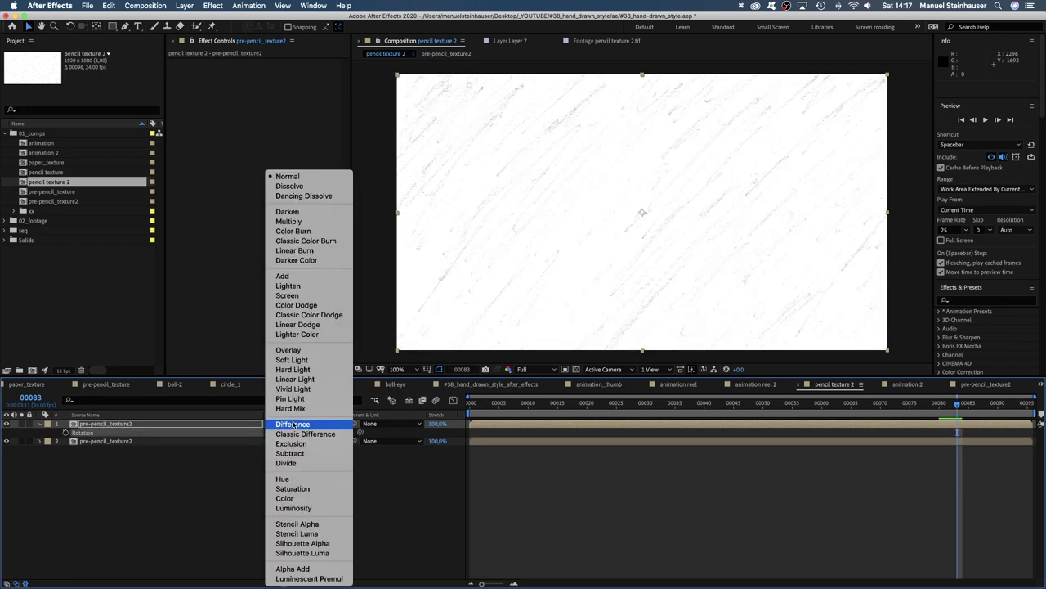
{"action": "left_click", "coordinate": [303, 221]}
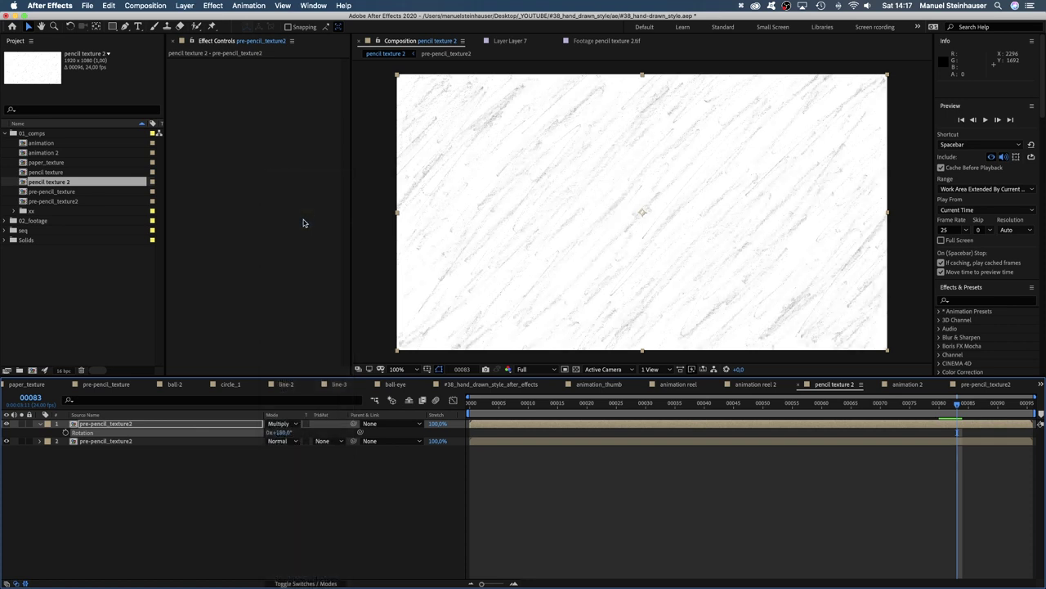
{"action": "left_click", "coordinate": [236, 540]}
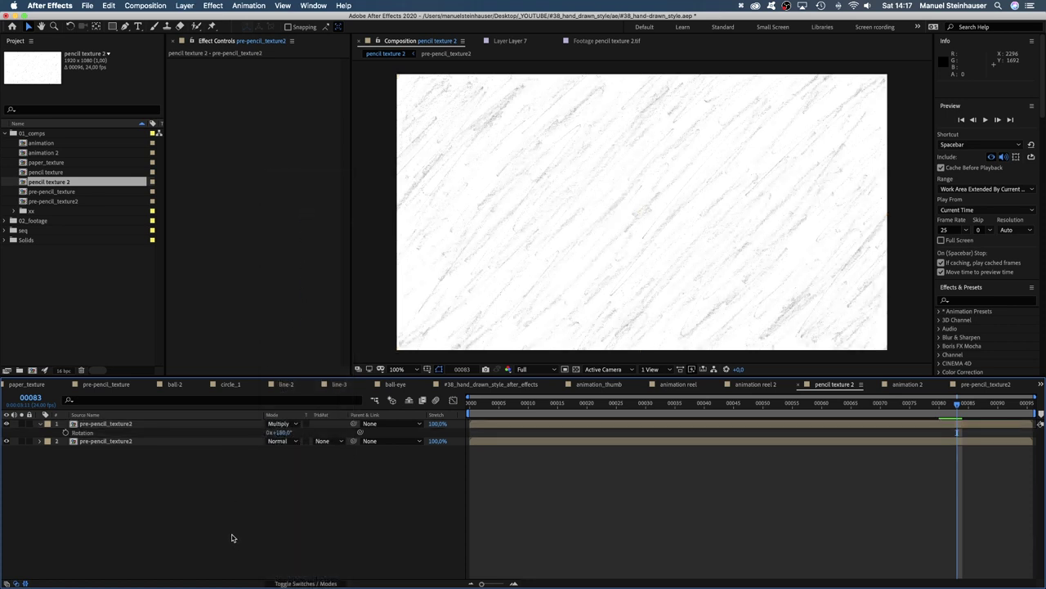
- Add a new adjustment layer and apply the Curves effect found by searching 'curves'
{"action": "key", "text": "alt+super+y"}
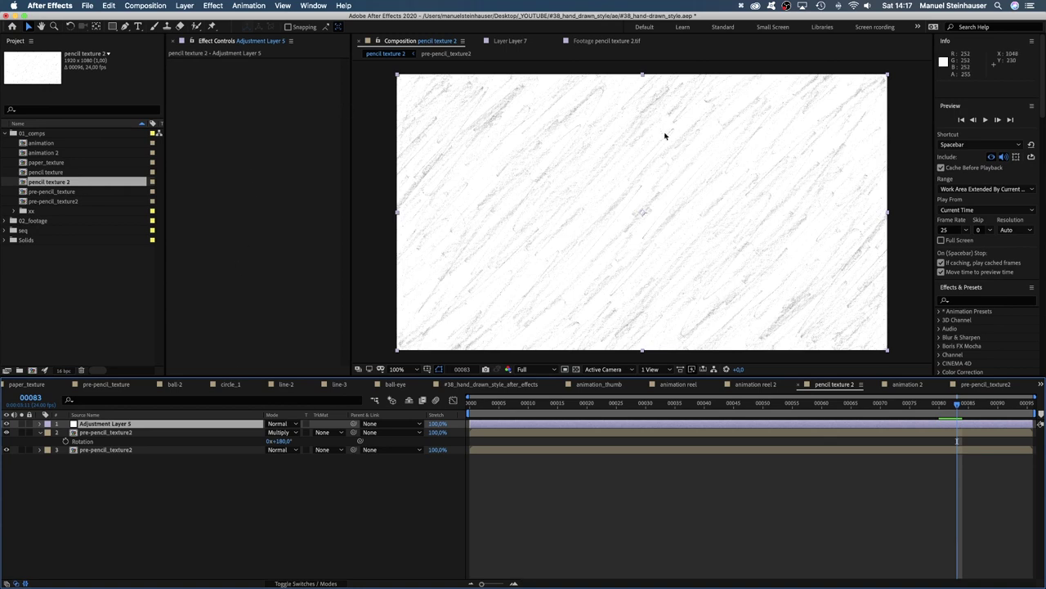
{"action": "left_click", "coordinate": [964, 301]}
{"action": "type", "text": "curves"}
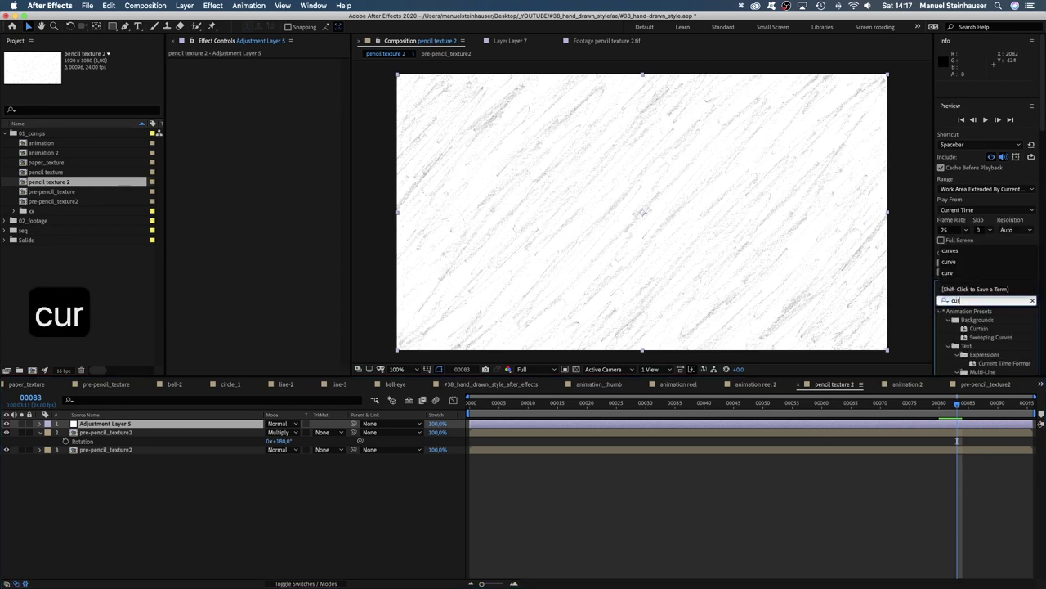
{"action": "left_click", "coordinate": [956, 347]}
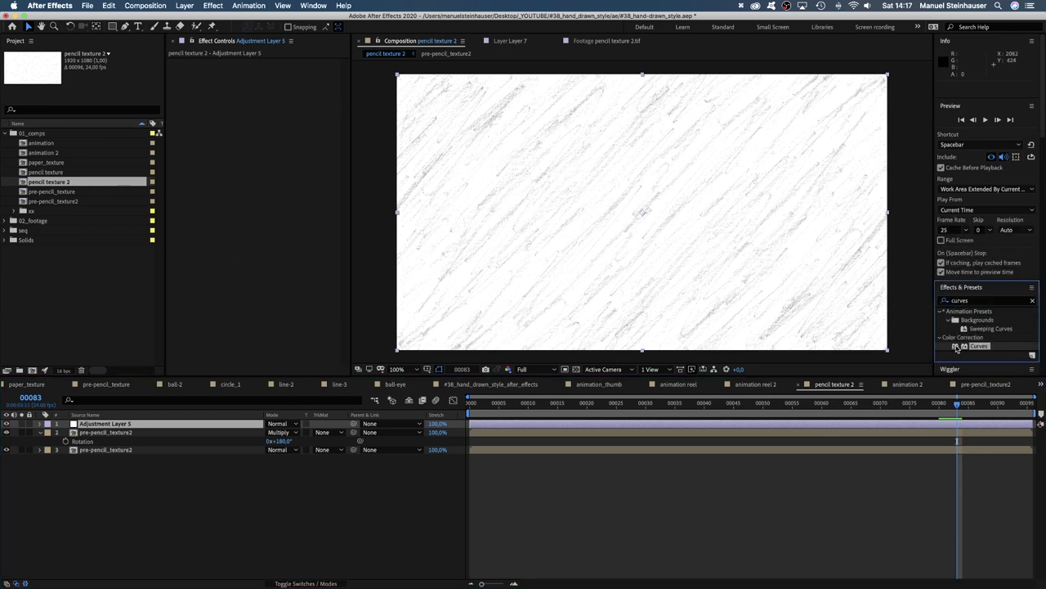
{"action": "left_click_drag", "start_coordinate": [237, 123], "coordinate": [235, 120]}
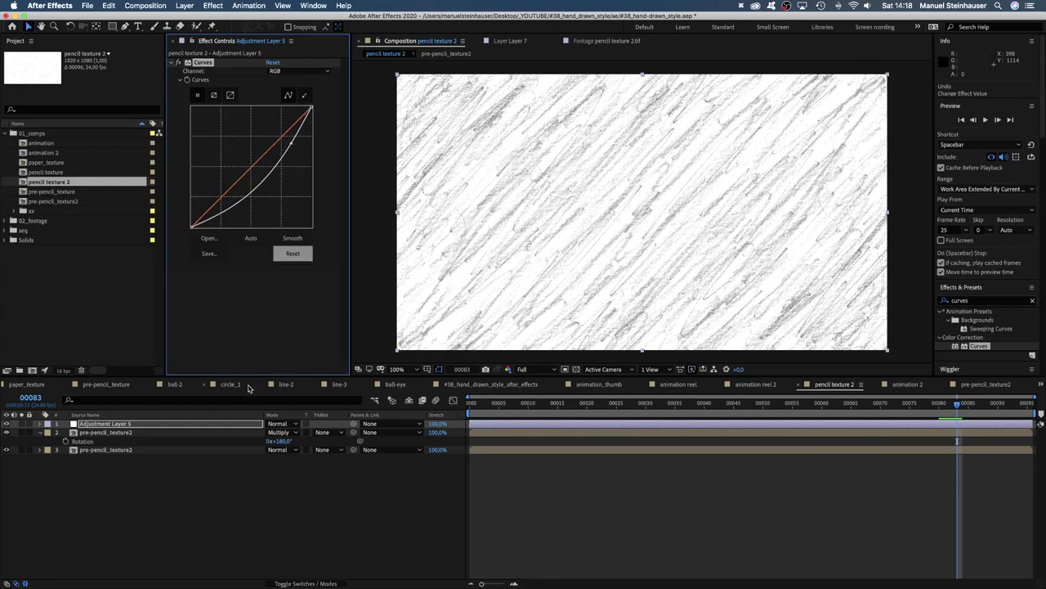
- Create a new solid layer, keeping its existing orange colour
{"action": "left_click", "coordinate": [216, 517]}
{"action": "key", "text": "super+y"}
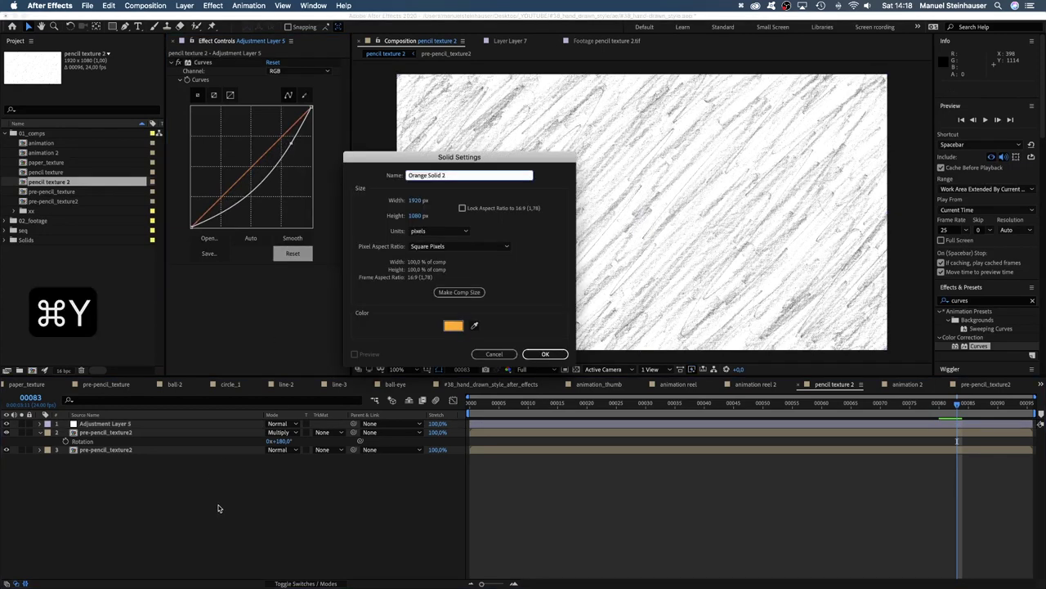
{"action": "left_click", "coordinate": [454, 325]}
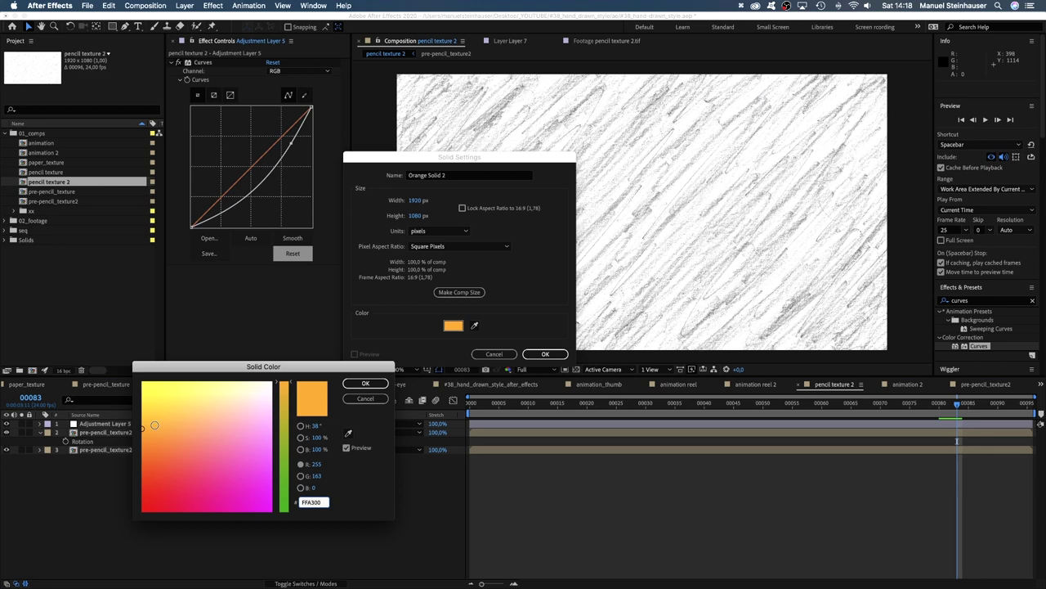
{"action": "left_click", "coordinate": [357, 398]}
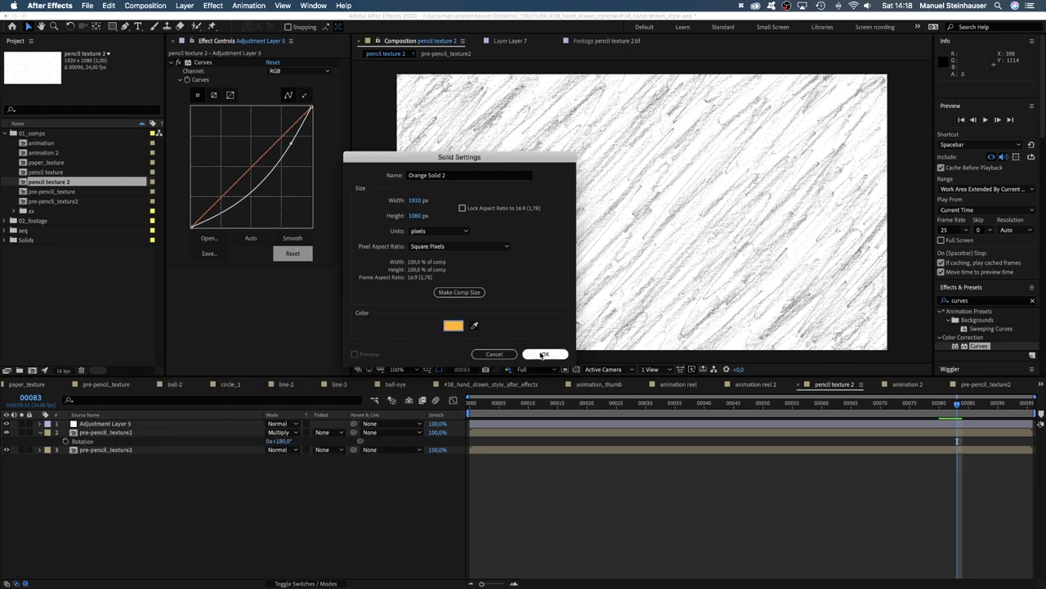
{"action": "left_click", "coordinate": [544, 354]}
- Set the orange solid's blend mode to Overlay and preview the composition
{"action": "left_click", "coordinate": [284, 423]}
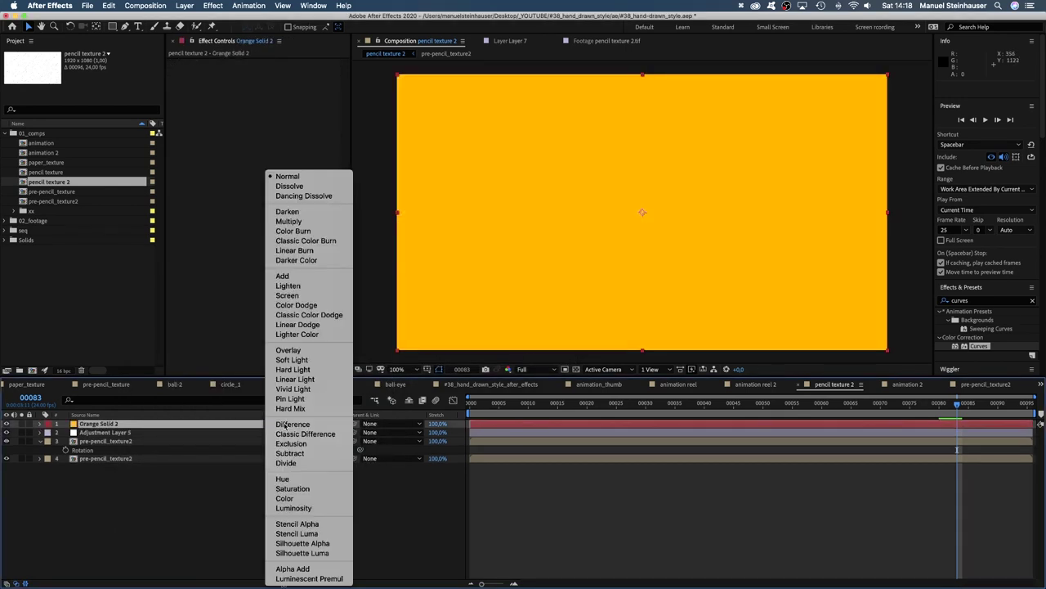
{"action": "left_click", "coordinate": [314, 349]}
{"action": "key", "text": "KP_0"}
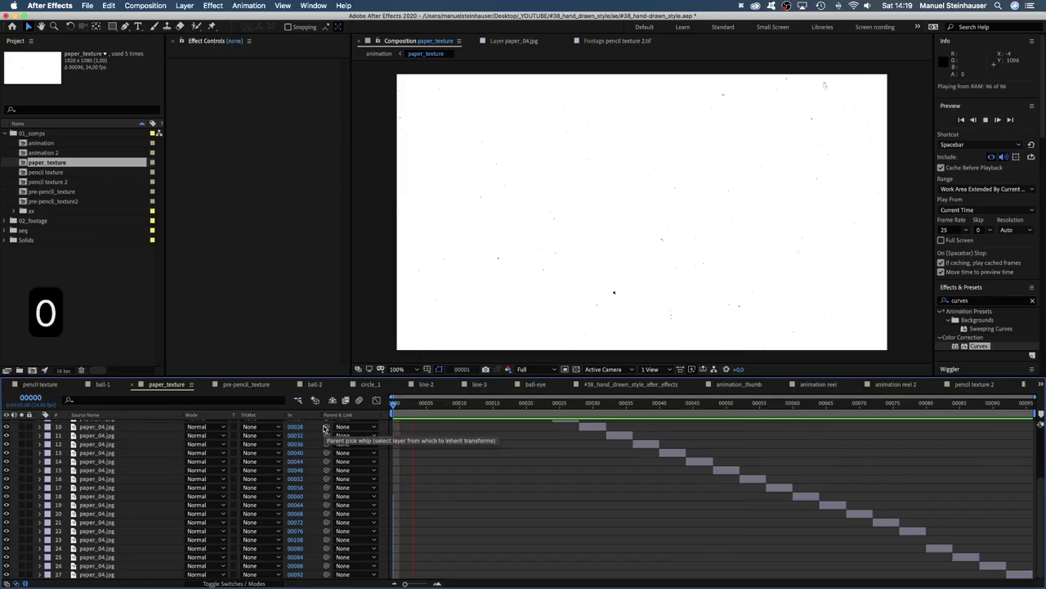
- Toggle Adjustment Layer 4 off and on to compare, then open and preview the animation comp
{"action": "left_click_drag", "start_coordinate": [1041, 493], "coordinate": [1042, 393]}
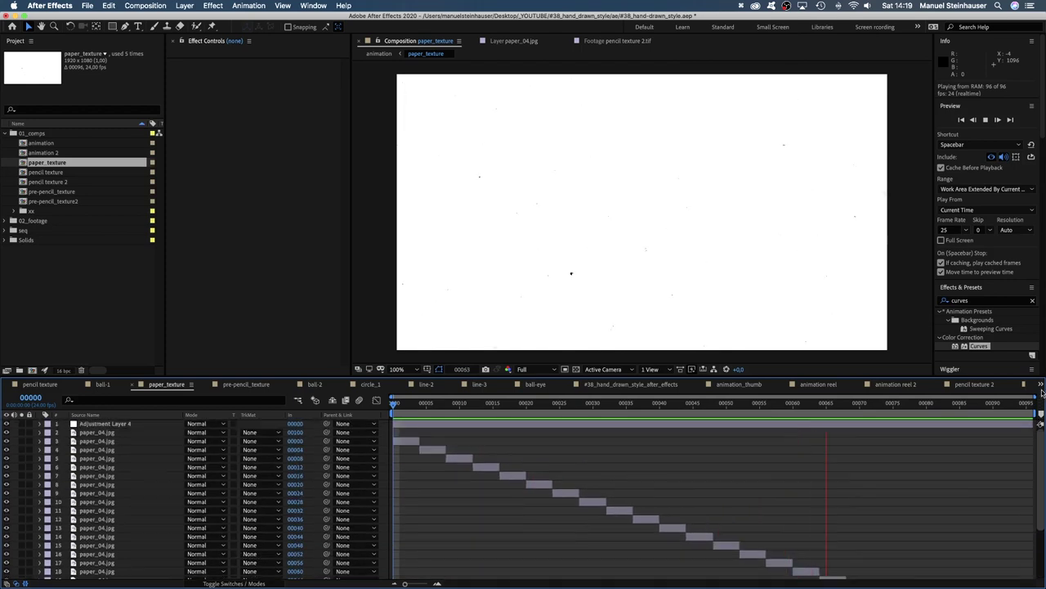
{"action": "left_click", "coordinate": [104, 423]}
{"action": "left_click", "coordinate": [7, 424]}
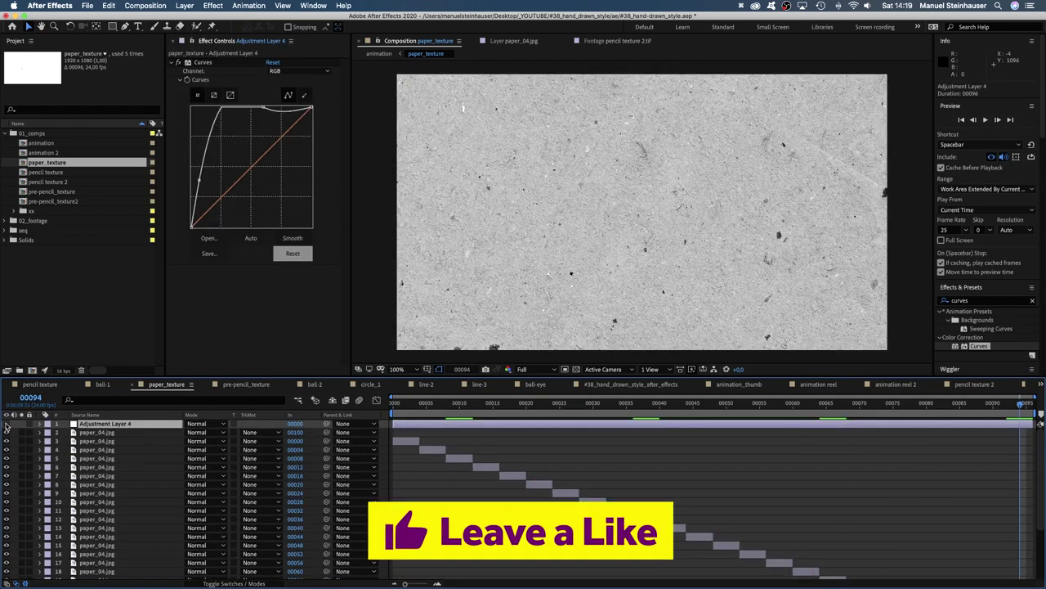
{"action": "left_click", "coordinate": [7, 423]}
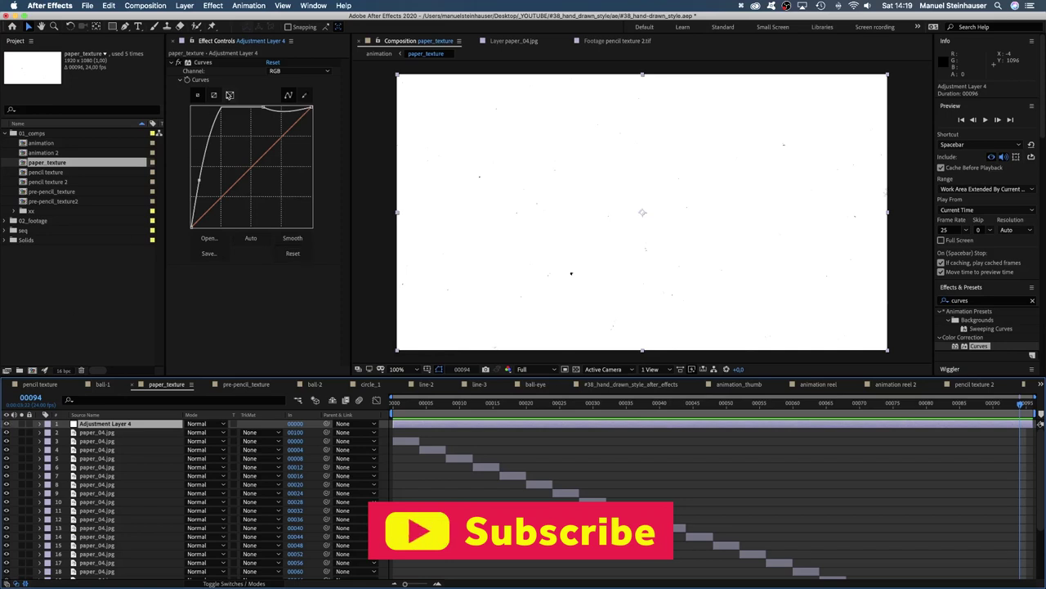
{"action": "double_click", "coordinate": [39, 144]}
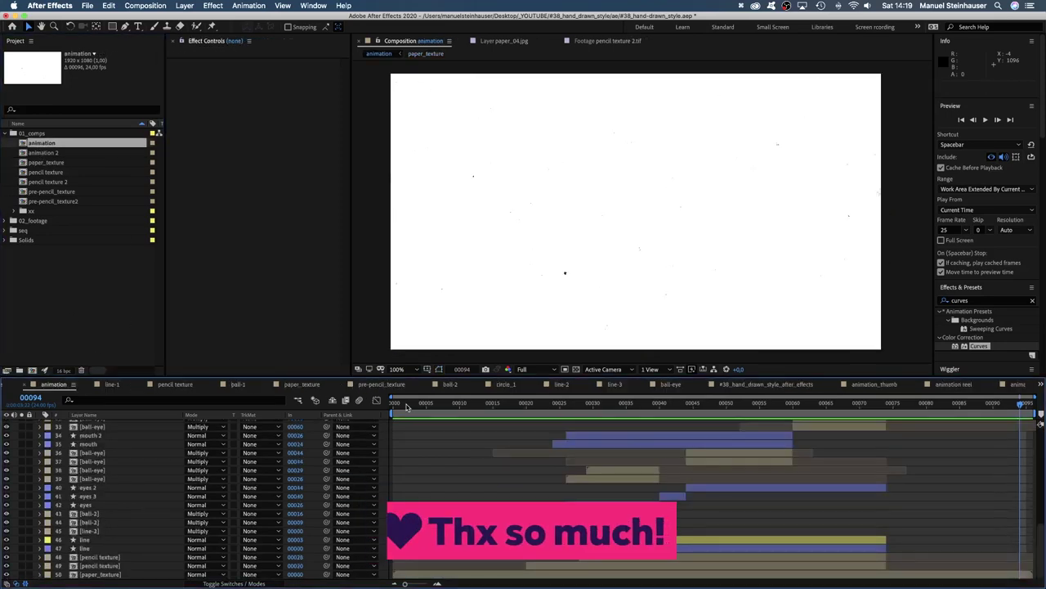
{"action": "key", "text": "space"}
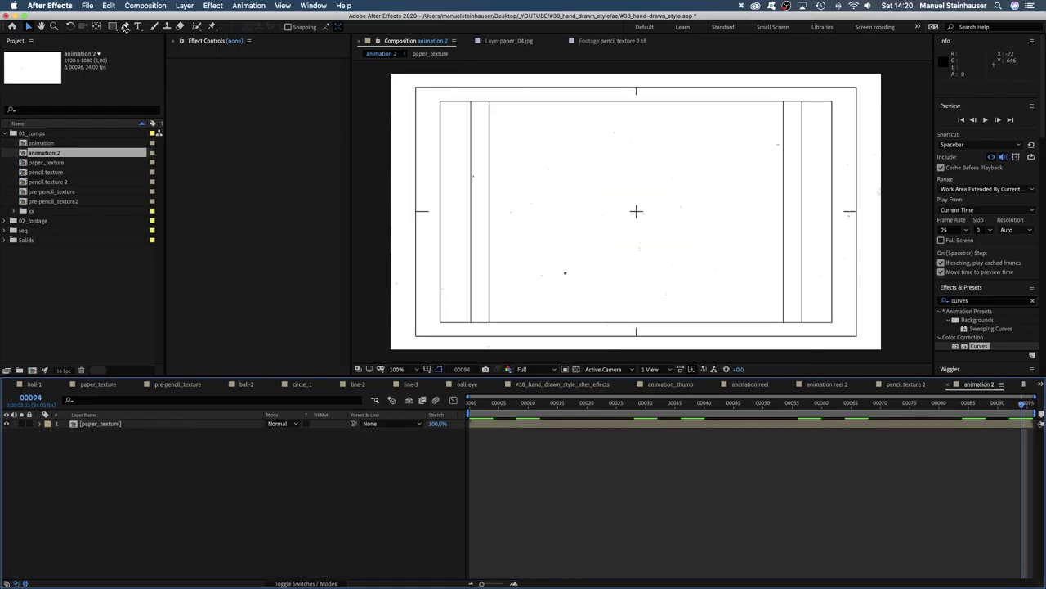
- Set the Pen tool to no fill with a dark 3 px stroke
{"action": "left_click", "coordinate": [126, 27]}
{"action": "left_click", "coordinate": [278, 26]}
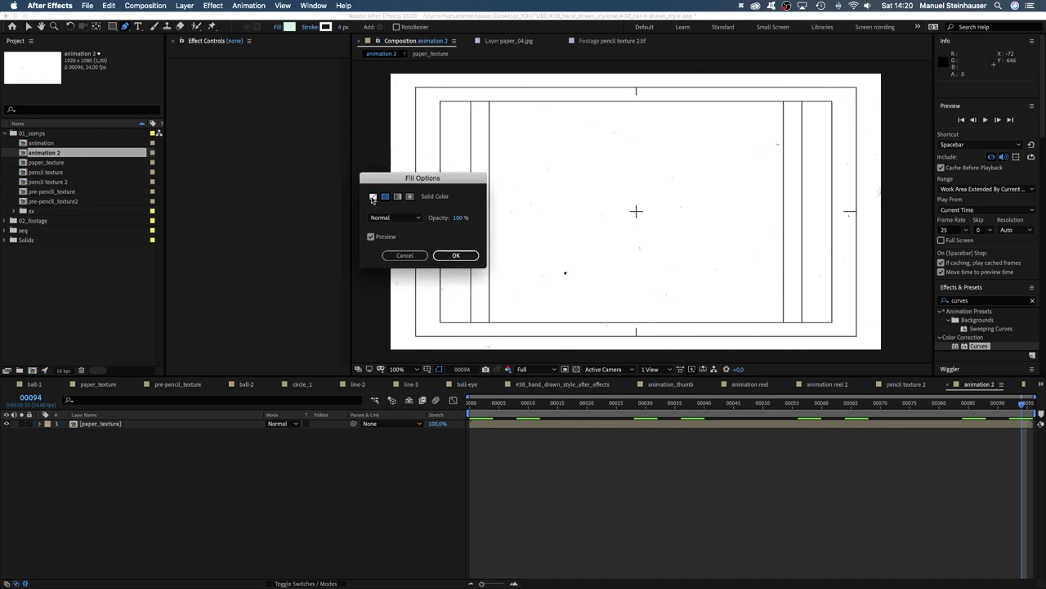
{"action": "left_click", "coordinate": [460, 256]}
{"action": "left_click", "coordinate": [327, 27]}
{"action": "left_click", "coordinate": [238, 507]}
{"action": "left_click", "coordinate": [364, 381]}
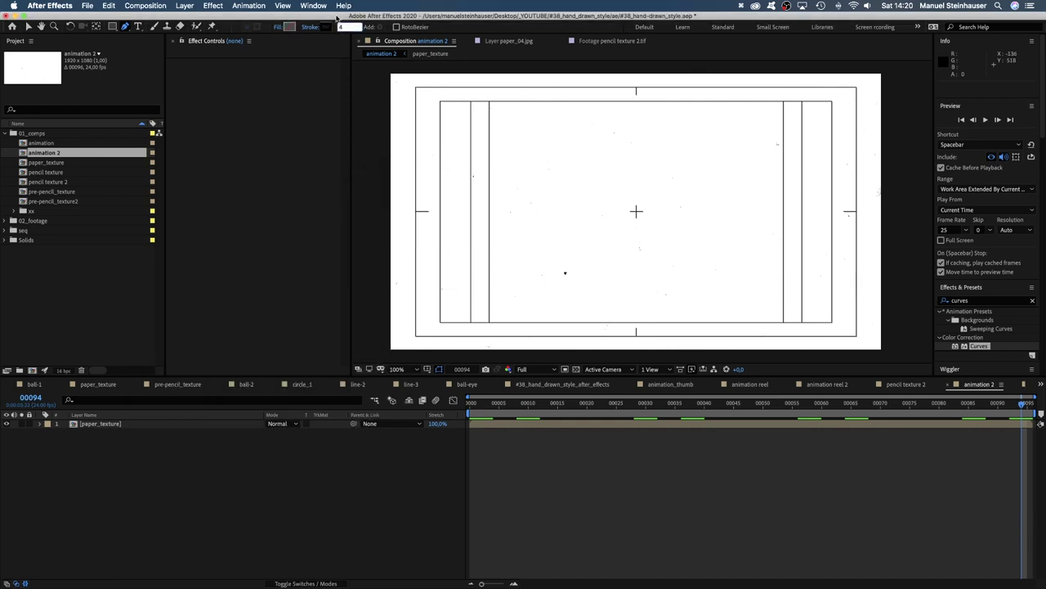
{"action": "type", "text": "3"}
{"action": "key", "text": "Return"}
- Draw the path sweeping from the left into a loop and reshape the loop into a circle
{"action": "left_click", "coordinate": [459, 239]}
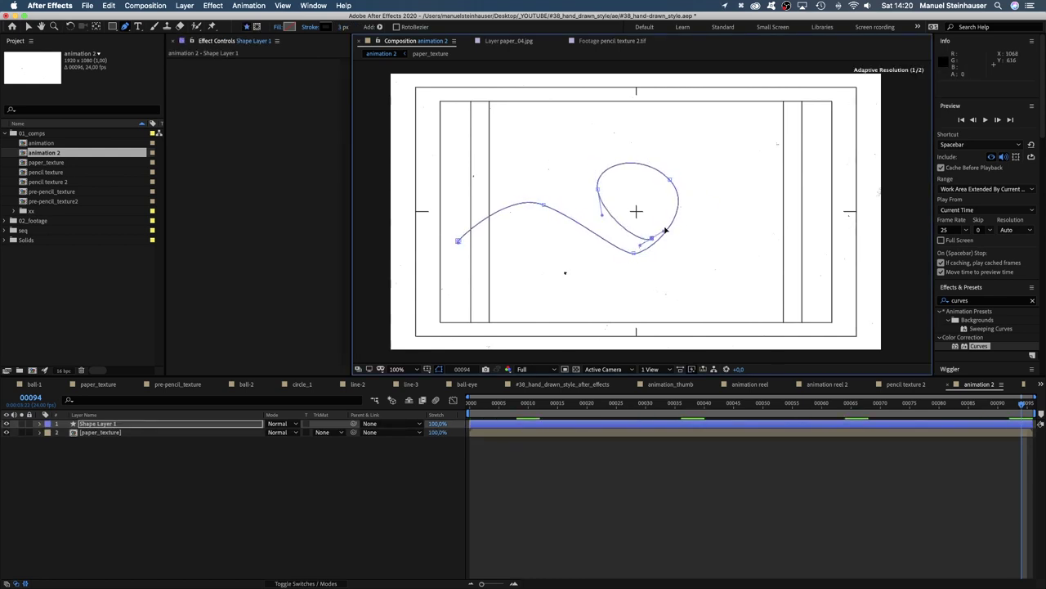
{"action": "key", "text": "v"}
{"action": "left_click_drag", "start_coordinate": [677, 197], "coordinate": [666, 248]}
{"action": "key", "text": "F2"}
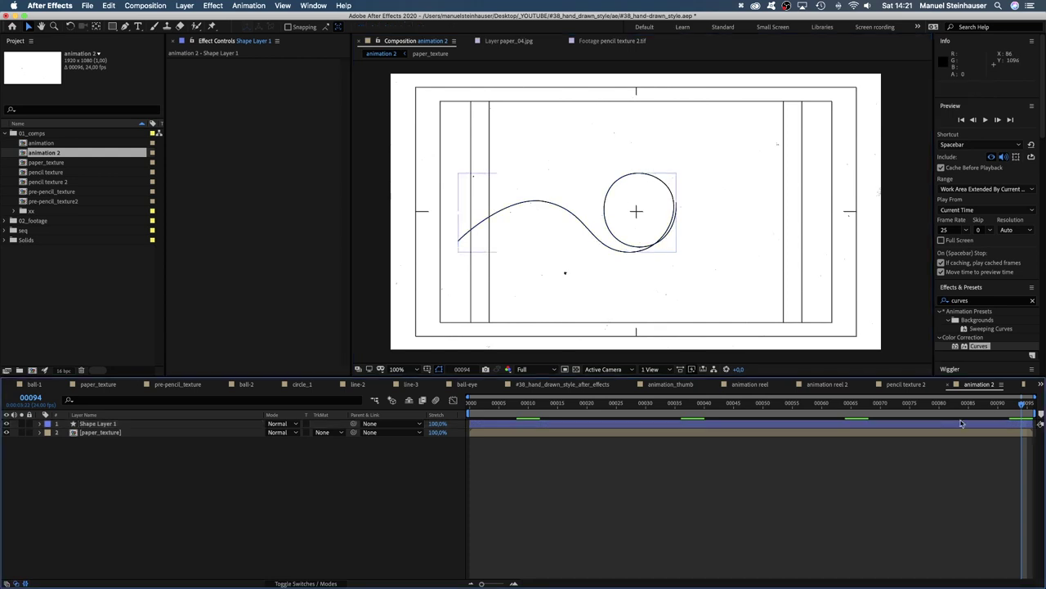
{"action": "left_click", "coordinate": [996, 404]}
{"action": "left_click", "coordinate": [97, 423]}
- Add Trim Paths to Shape Layer 1's shape and expand its properties
{"action": "left_click", "coordinate": [39, 423]}
{"action": "left_click", "coordinate": [48, 432]}
{"action": "left_click", "coordinate": [57, 442]}
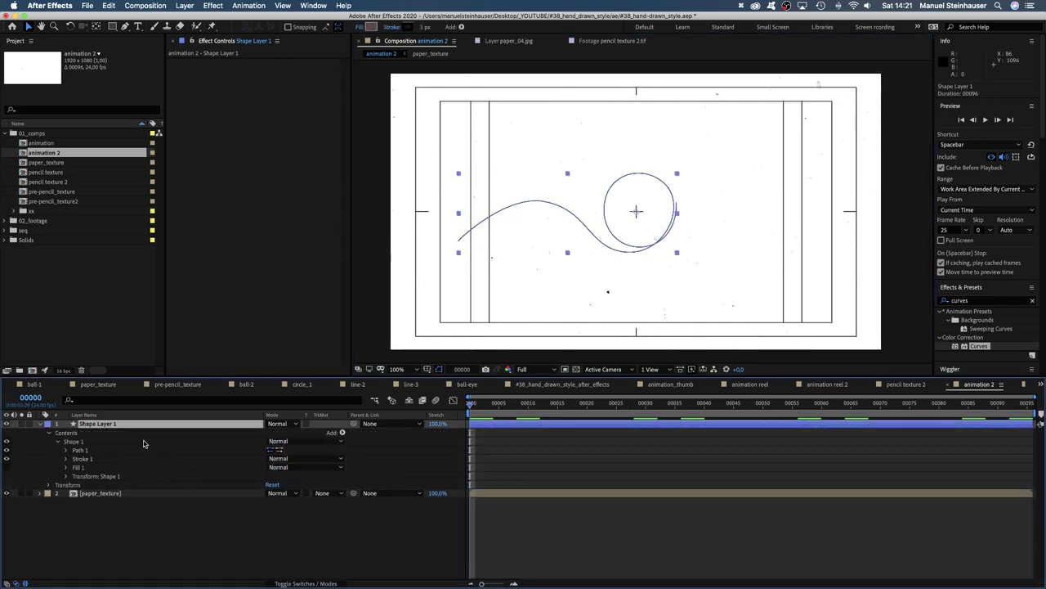
{"action": "left_click", "coordinate": [342, 432]}
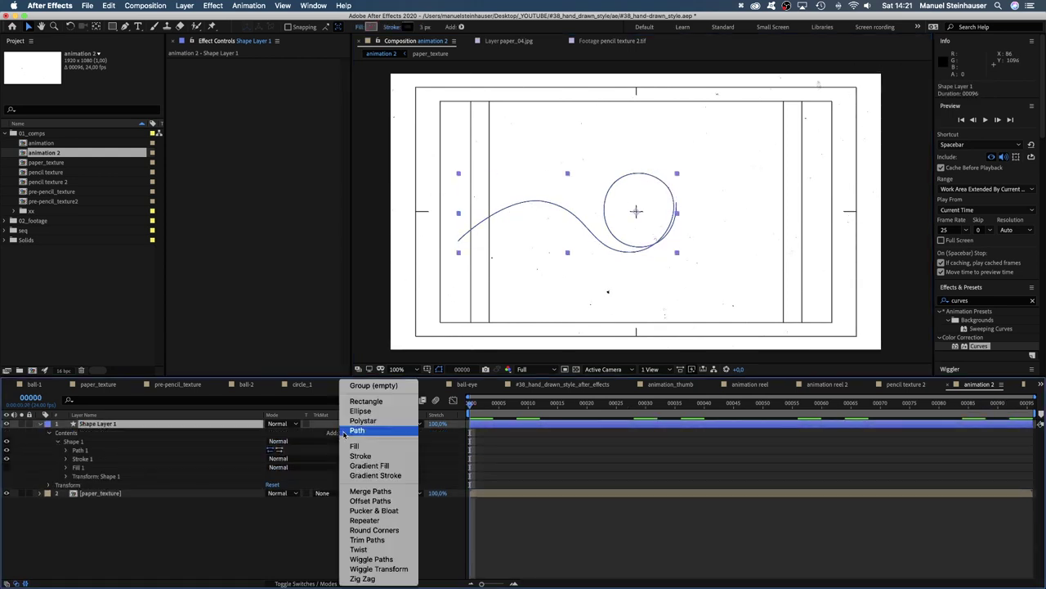
{"action": "left_click", "coordinate": [411, 539]}
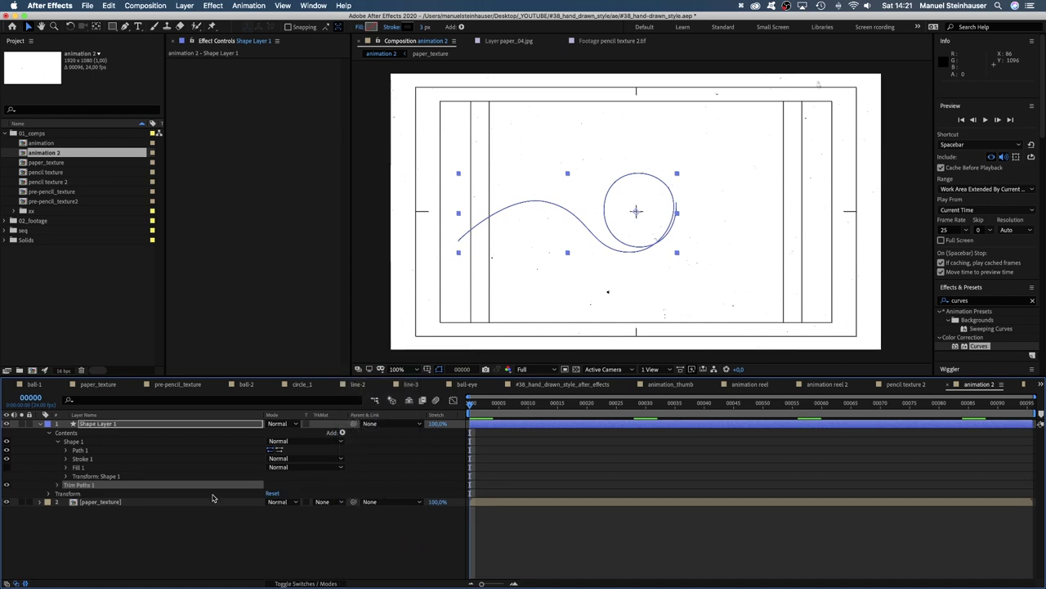
{"action": "left_click", "coordinate": [58, 485]}
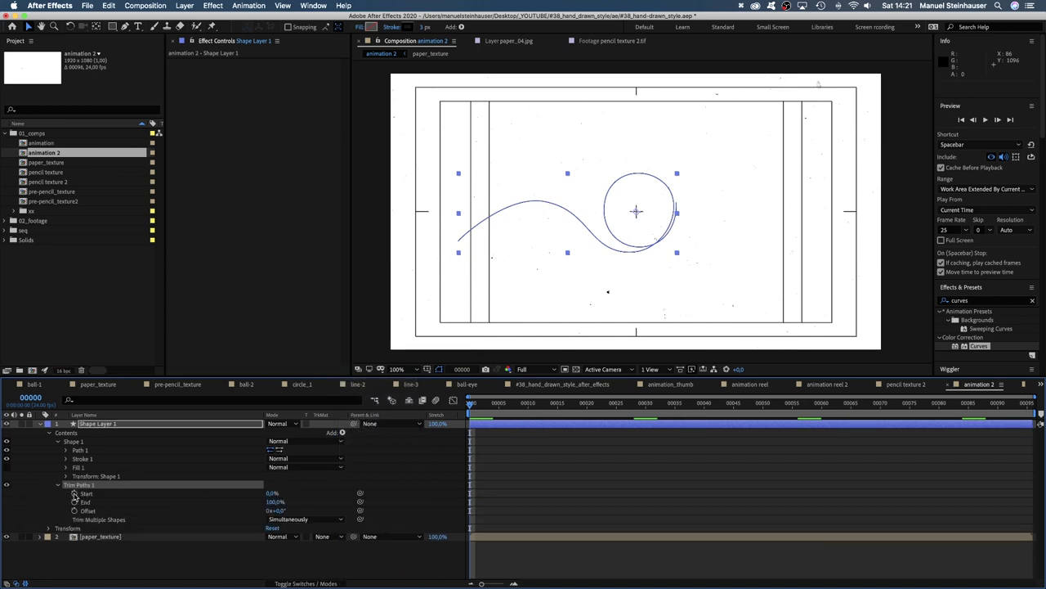
- Keyframe Trim Paths Start and End, with End at 0% so the line is hidden
{"action": "left_click", "coordinate": [74, 494]}
{"action": "left_click", "coordinate": [75, 502]}
{"action": "type", "text": "0"}
{"action": "key", "text": "Return"}
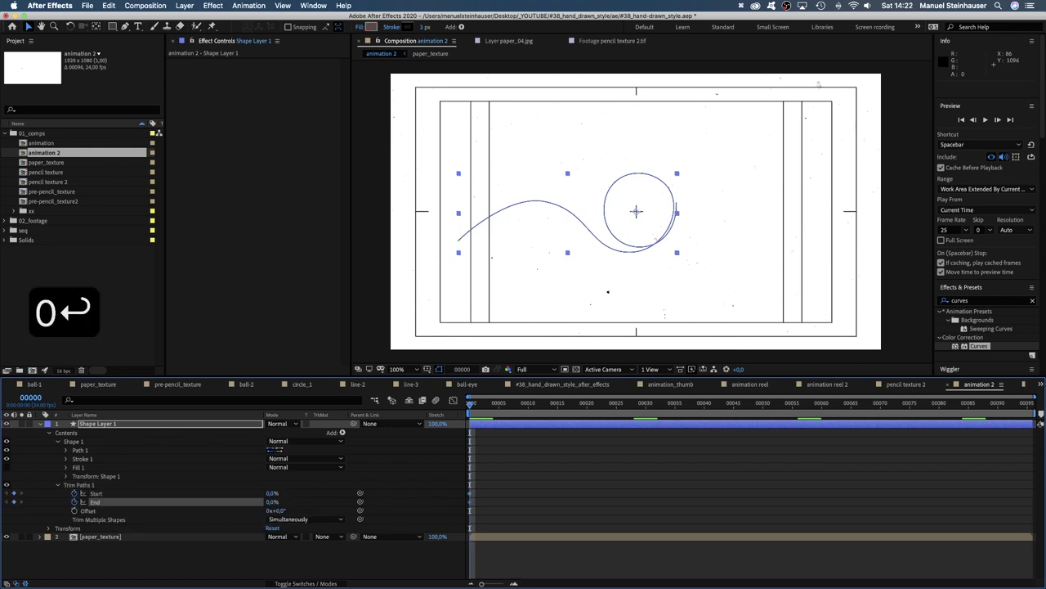
{"action": "left_click", "coordinate": [427, 369]}
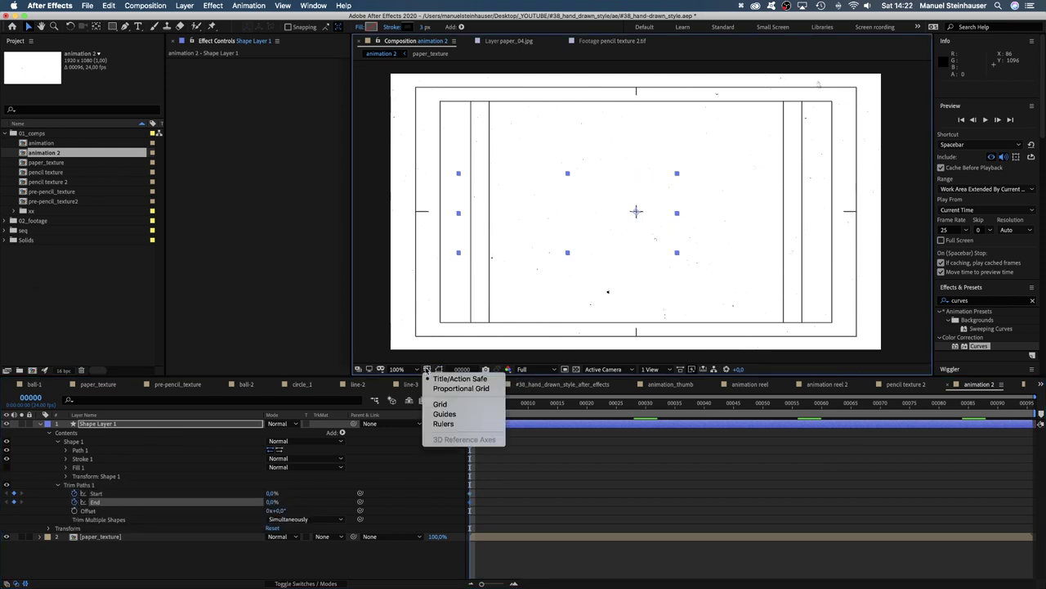
{"action": "left_click", "coordinate": [428, 380]}
- Around frame 14, raise the trim values, including Start to 50%, and preview the draw-on
{"action": "left_click_drag", "start_coordinate": [490, 407], "coordinate": [551, 413]}
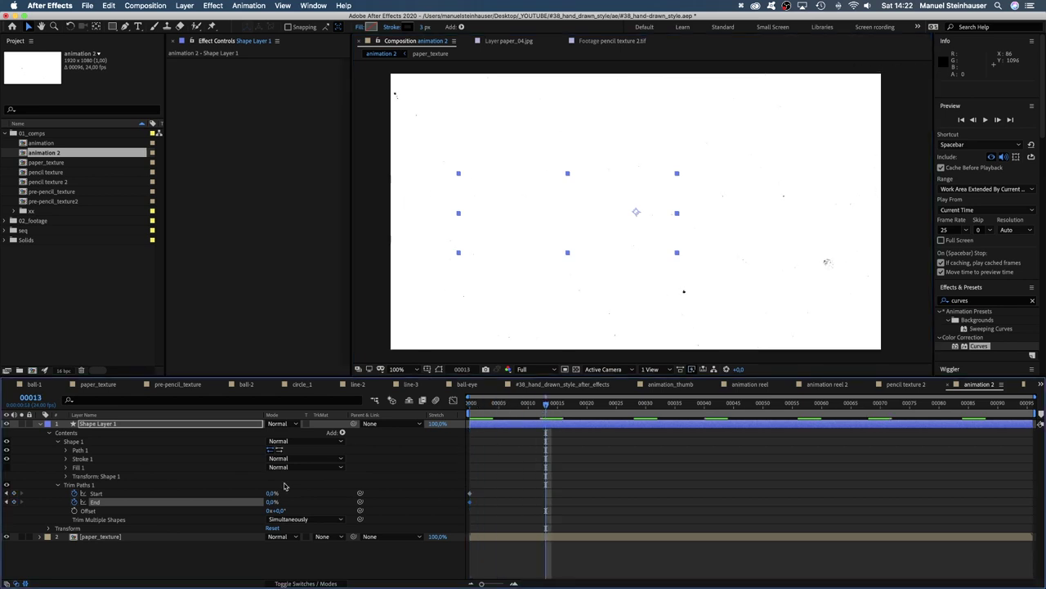
{"action": "mouse_move", "coordinate": [270, 494]}
{"action": "left_mouse_down"}
{"action": "mouse_move", "coordinate": [286, 491]}
{"action": "mouse_move", "coordinate": [278, 505]}
{"action": "left_mouse_up"}
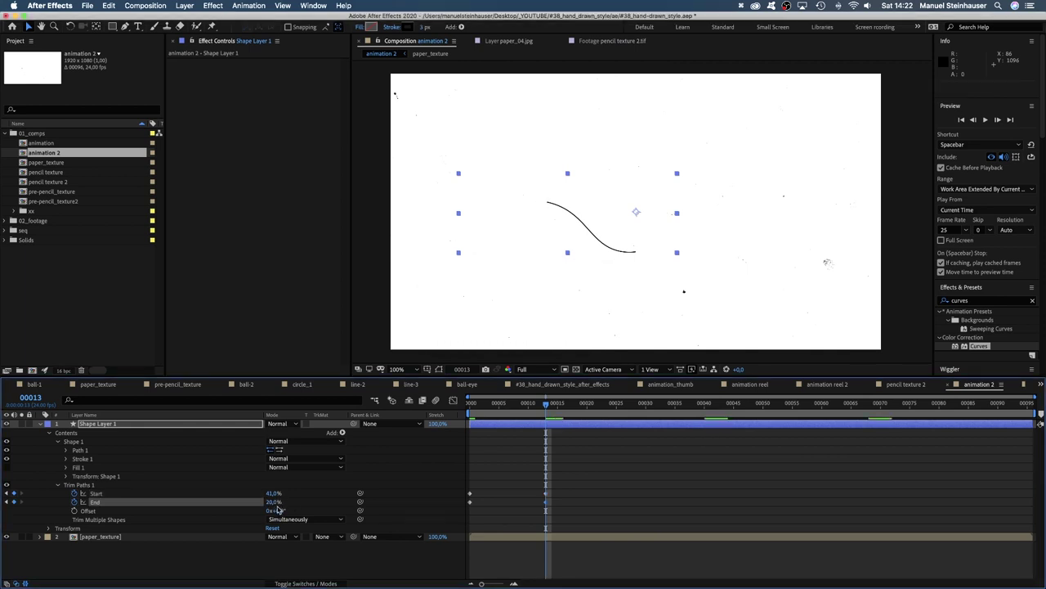
{"action": "key", "text": "space"}
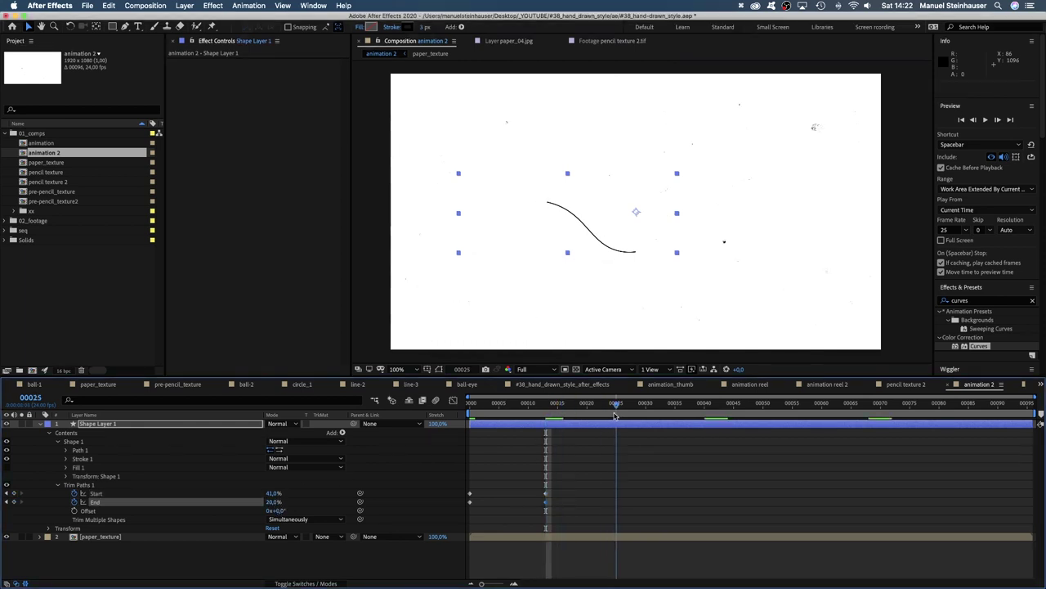
{"action": "mouse_move", "coordinate": [270, 497]}
{"action": "left_mouse_down"}
{"action": "mouse_move", "coordinate": [301, 490]}
{"action": "mouse_move", "coordinate": [273, 502]}
{"action": "left_mouse_up"}
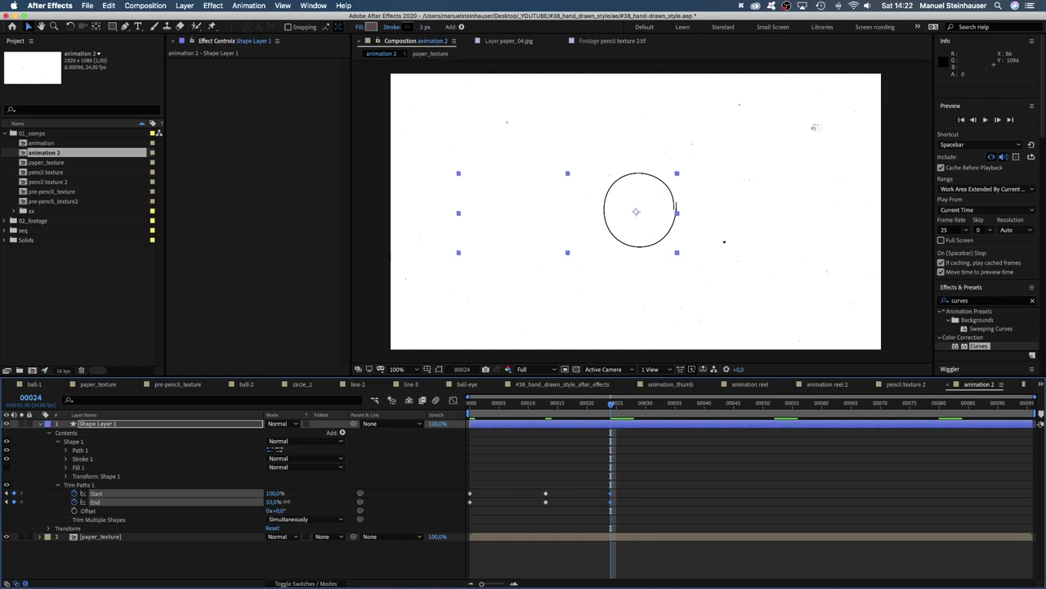
{"action": "left_click", "coordinate": [286, 504]}
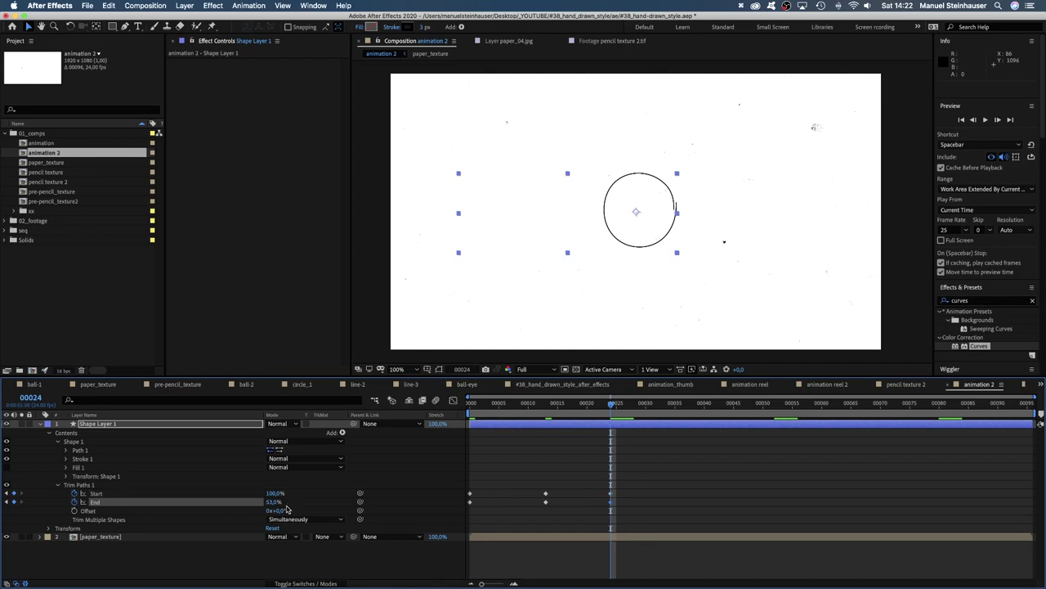
- Preview the circle draw-on, scrub through frames 11–18 and back to the start, then preview again
{"action": "key", "text": "0"}
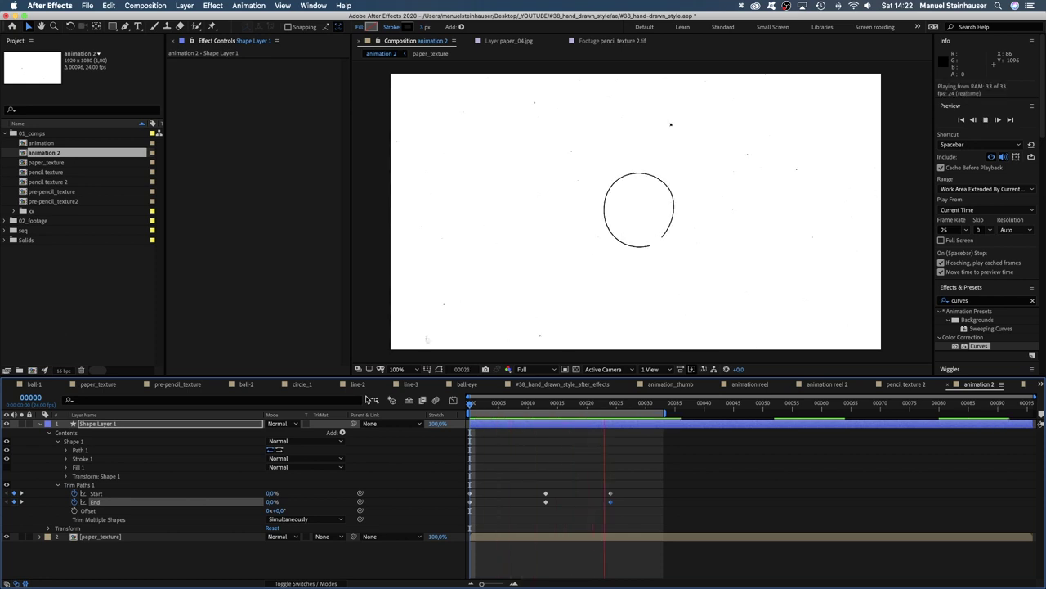
{"action": "key", "text": "0"}
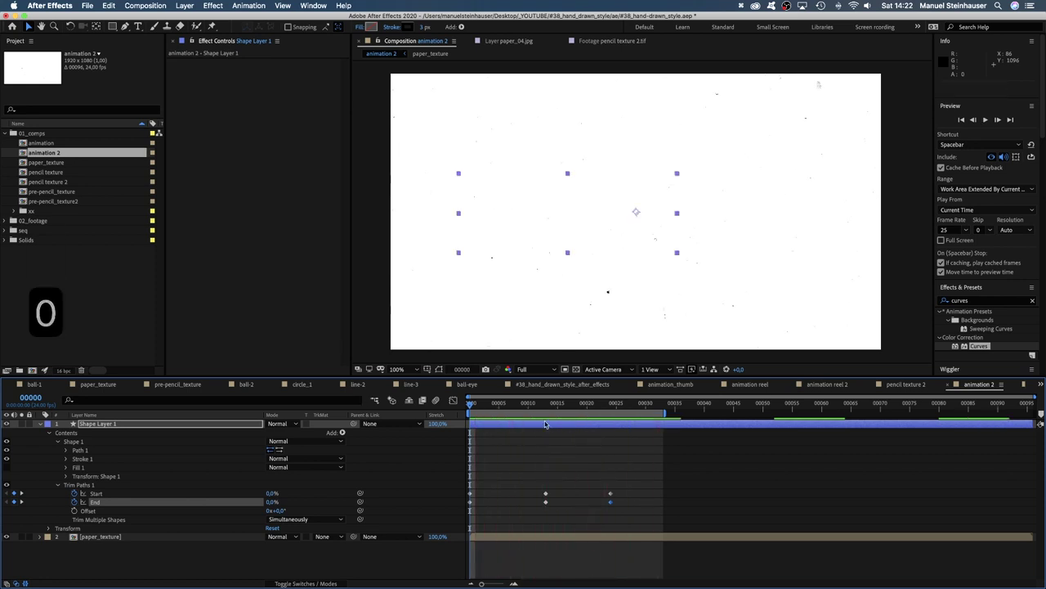
{"action": "left_click_drag", "start_coordinate": [534, 405], "coordinate": [582, 405]}
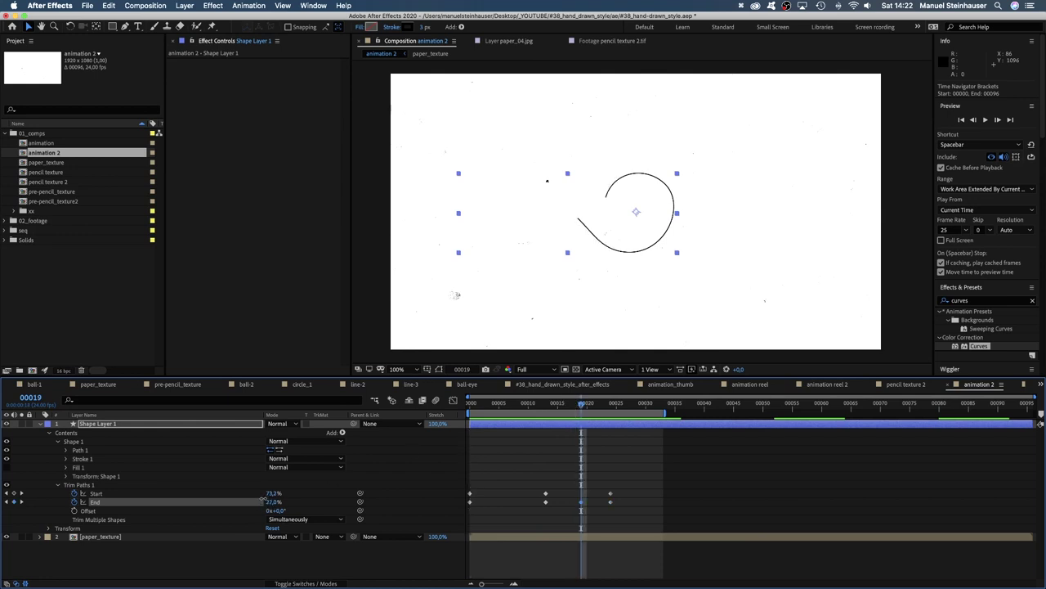
{"action": "mouse_move", "coordinate": [559, 406]}
{"action": "left_mouse_down"}
{"action": "mouse_move", "coordinate": [572, 405]}
{"action": "mouse_move", "coordinate": [504, 405]}
{"action": "mouse_move", "coordinate": [528, 405]}
{"action": "mouse_move", "coordinate": [511, 419]}
{"action": "left_mouse_up"}
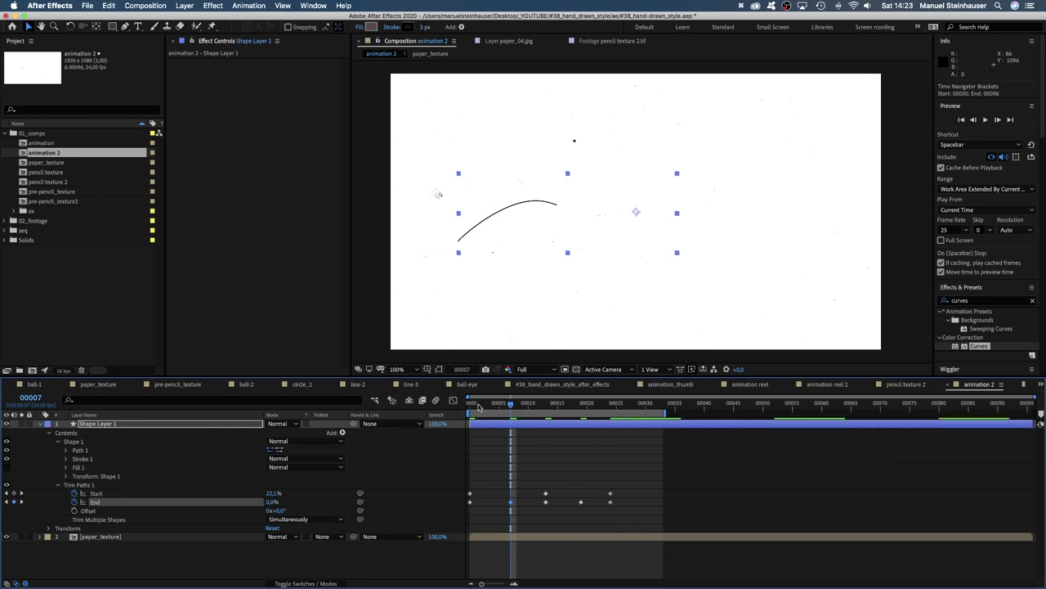
{"action": "left_click_drag", "start_coordinate": [487, 405], "coordinate": [458, 406]}
{"action": "key", "text": "KP_0"}
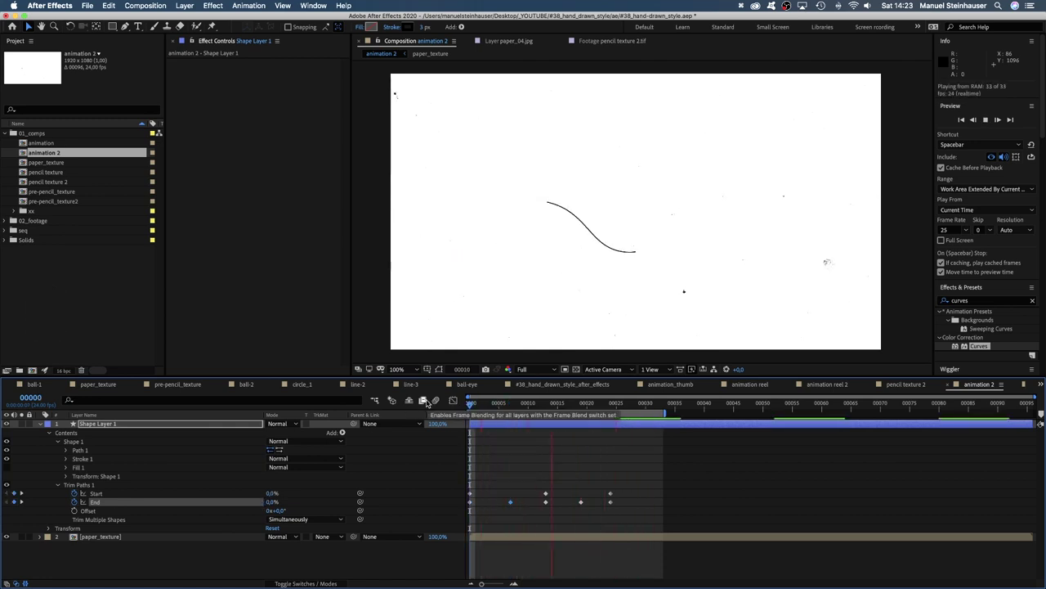
{"action": "key", "text": "space"}
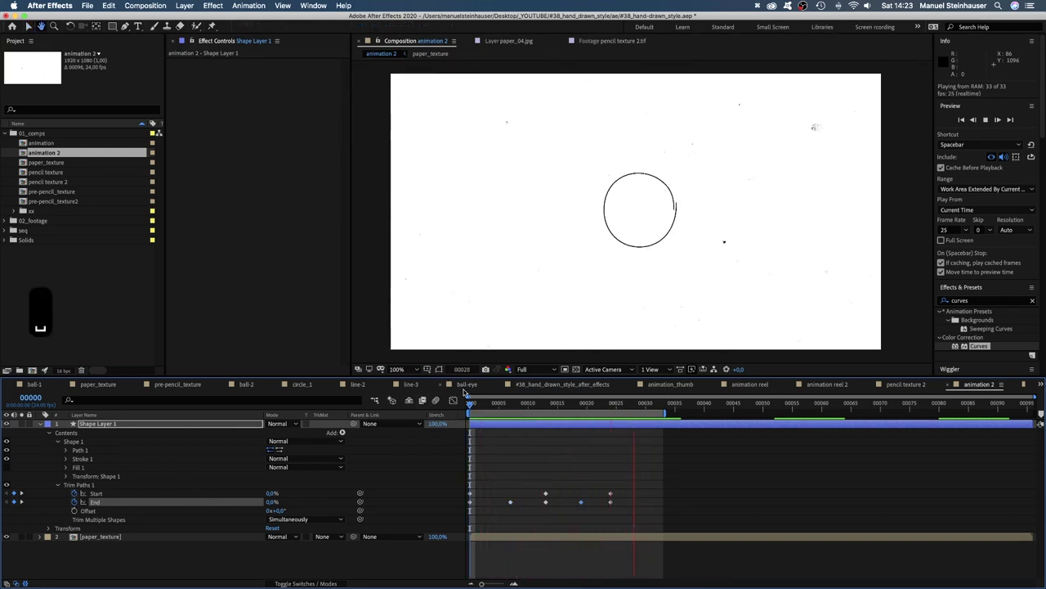
- Add a new adjustment layer and search the effects list for 'poster'
{"action": "key", "text": "alt+super+y"}
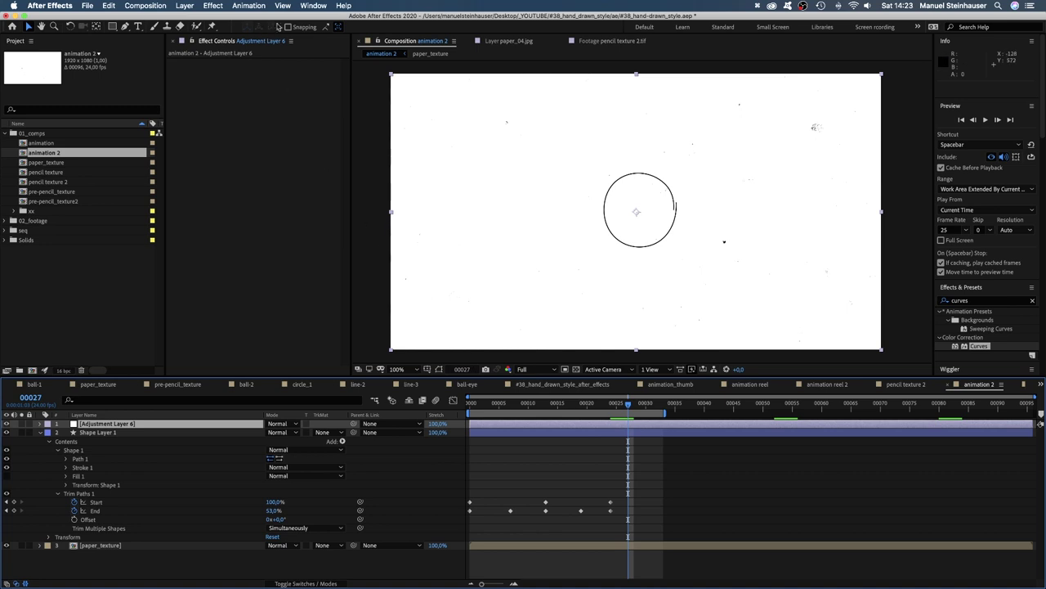
{"action": "left_click", "coordinate": [977, 300]}
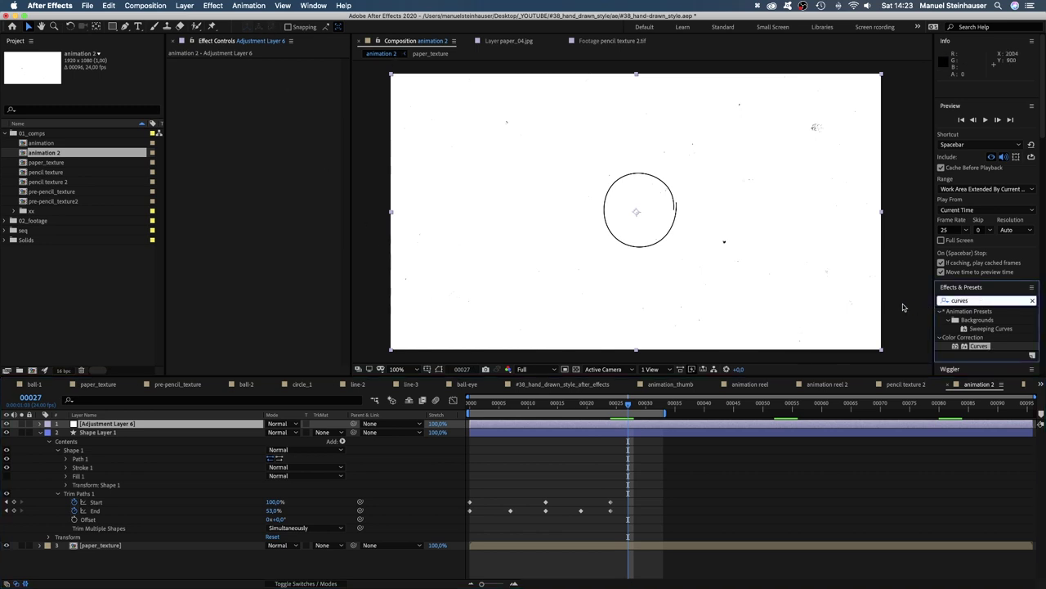
{"action": "type", "text": "posrt"}
{"action": "key", "text": "BackSpace"}
{"action": "type", "text": "t"}
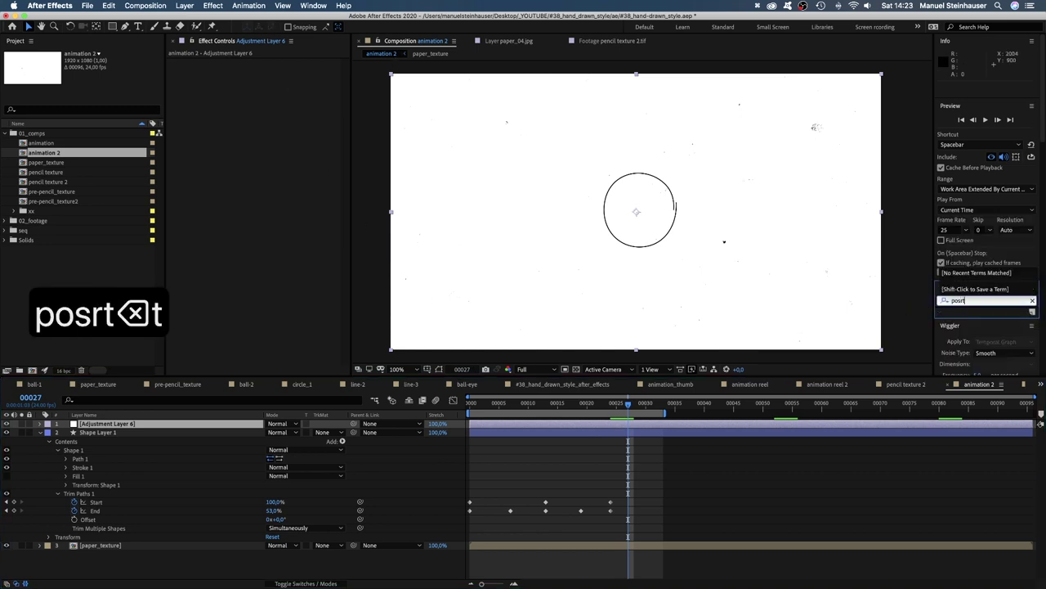
{"action": "key", "text": "BackSpace"}
{"action": "key", "text": "BackSpace"}
{"action": "type", "text": "ter"}
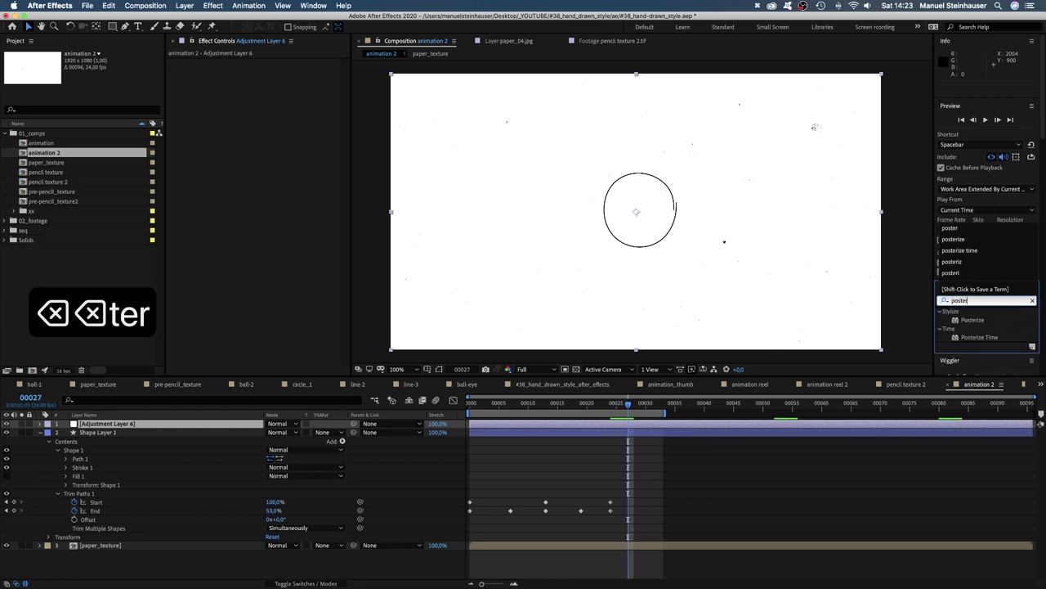
- Apply Posterize Time at 12 fps to the adjustment layer and preview the stepped animation
{"action": "left_click_drag", "start_coordinate": [969, 337], "coordinate": [234, 102]}
{"action": "type", "text": "12"}
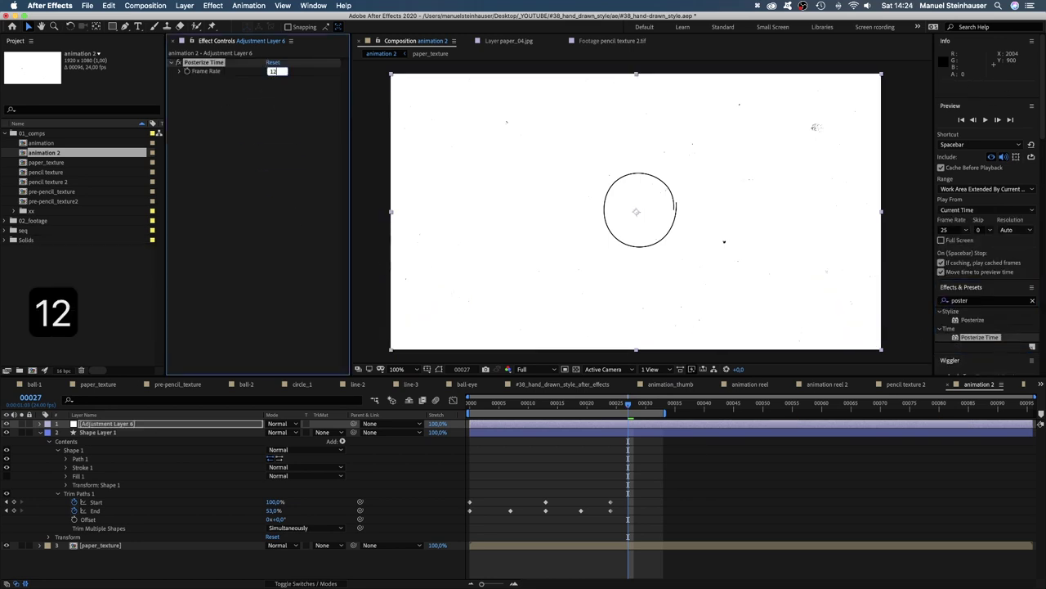
{"action": "key", "text": "Return"}
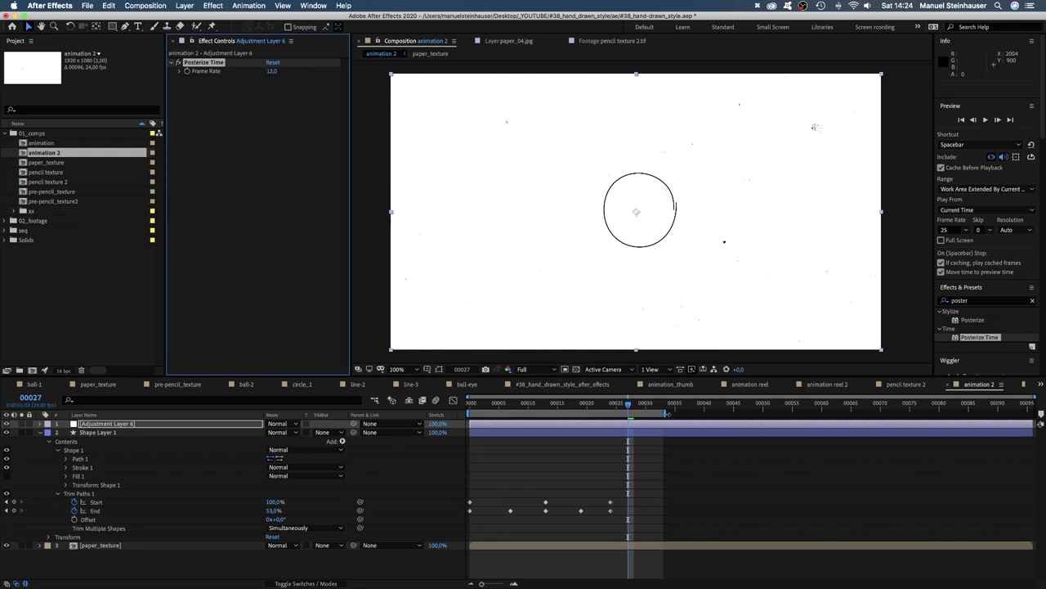
{"action": "key", "text": "0"}
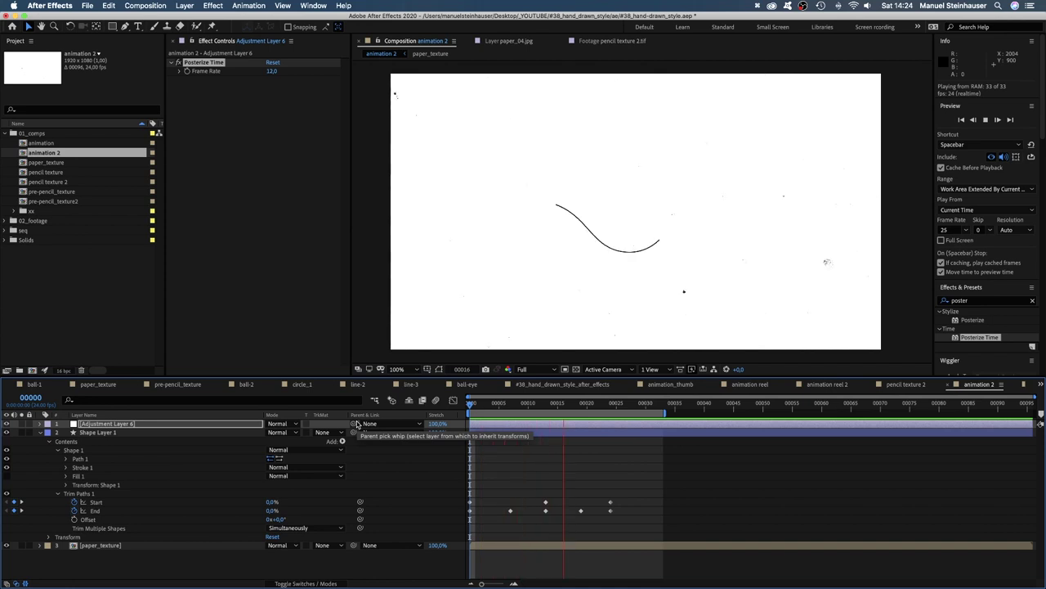
{"action": "key", "text": "space"}
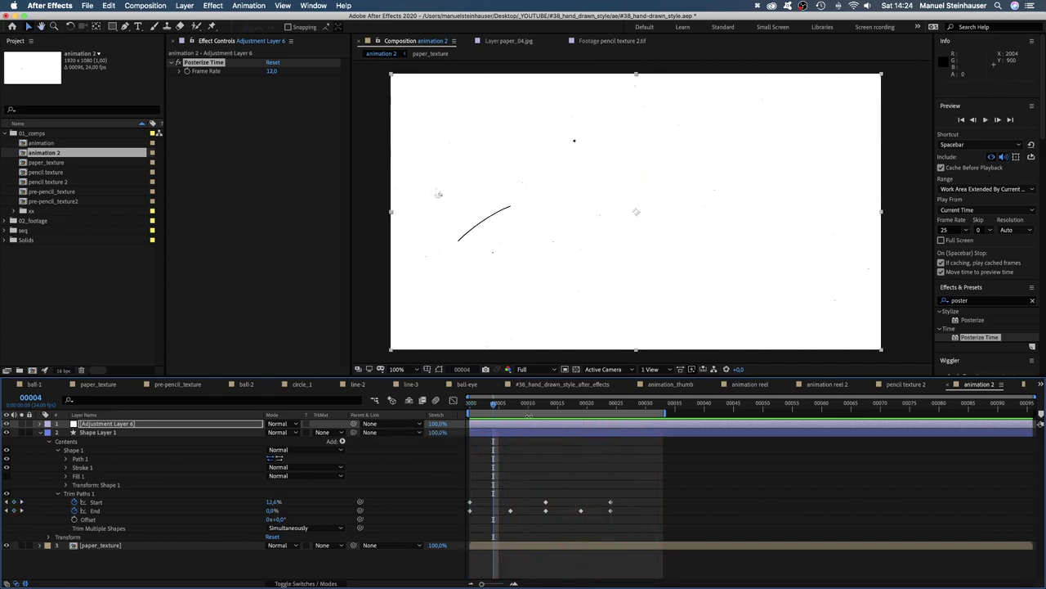
- At frame 12, apply Roughen Edges to Shape Layer 1 with Border 0,8, Scale 20, Complexity 6
{"action": "left_click_drag", "start_coordinate": [535, 408], "coordinate": [540, 408]}
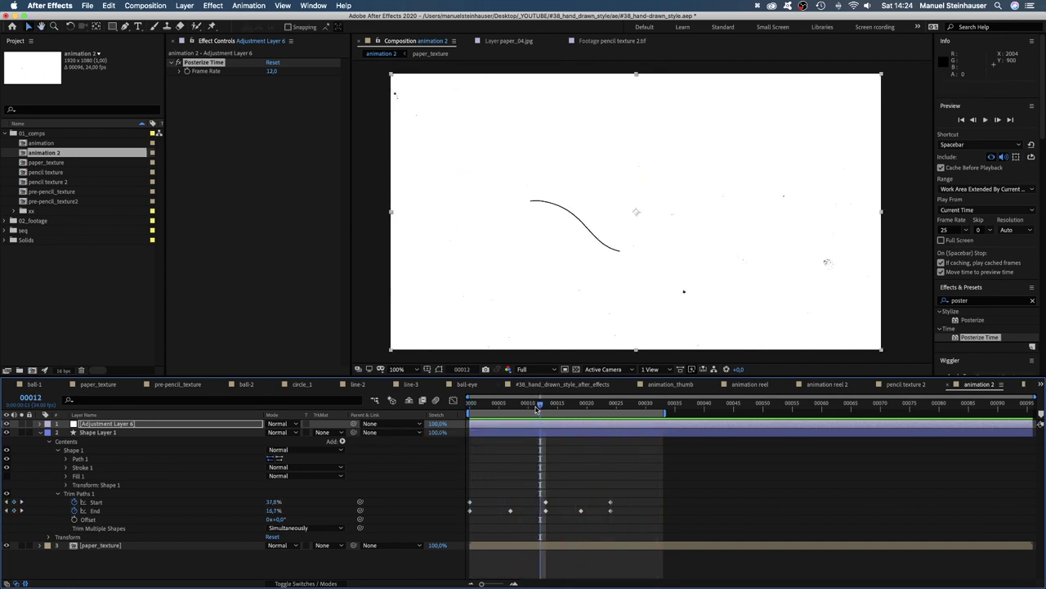
{"action": "left_click", "coordinate": [973, 301]}
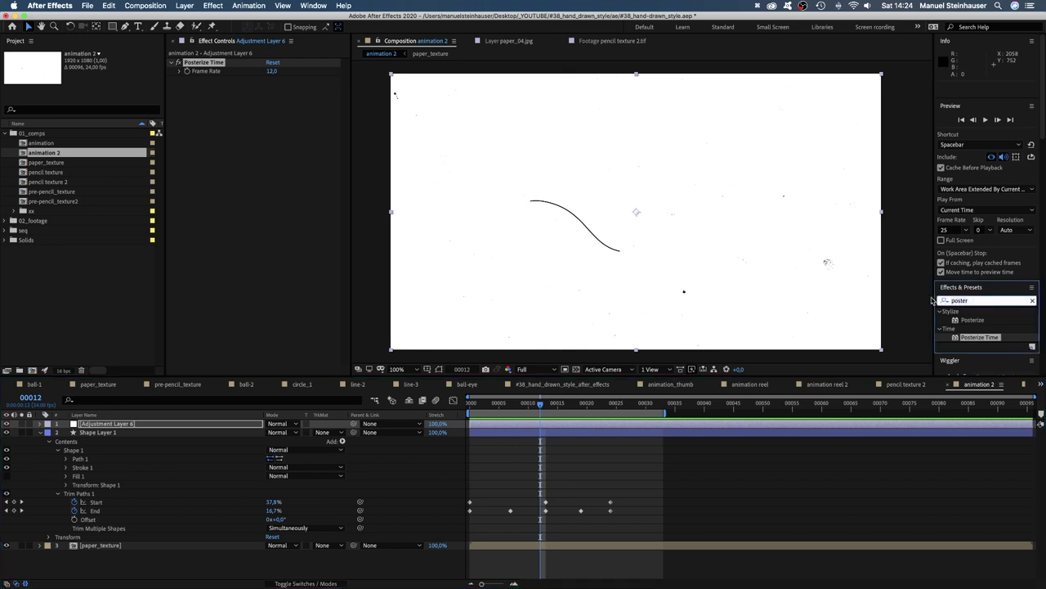
{"action": "type", "text": "rough"}
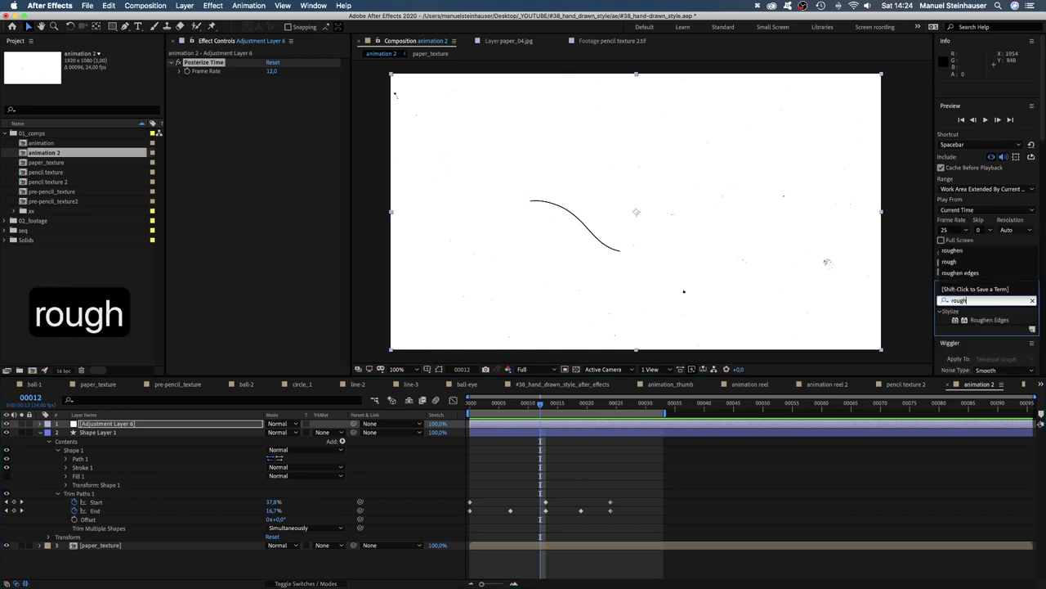
{"action": "left_click", "coordinate": [106, 432]}
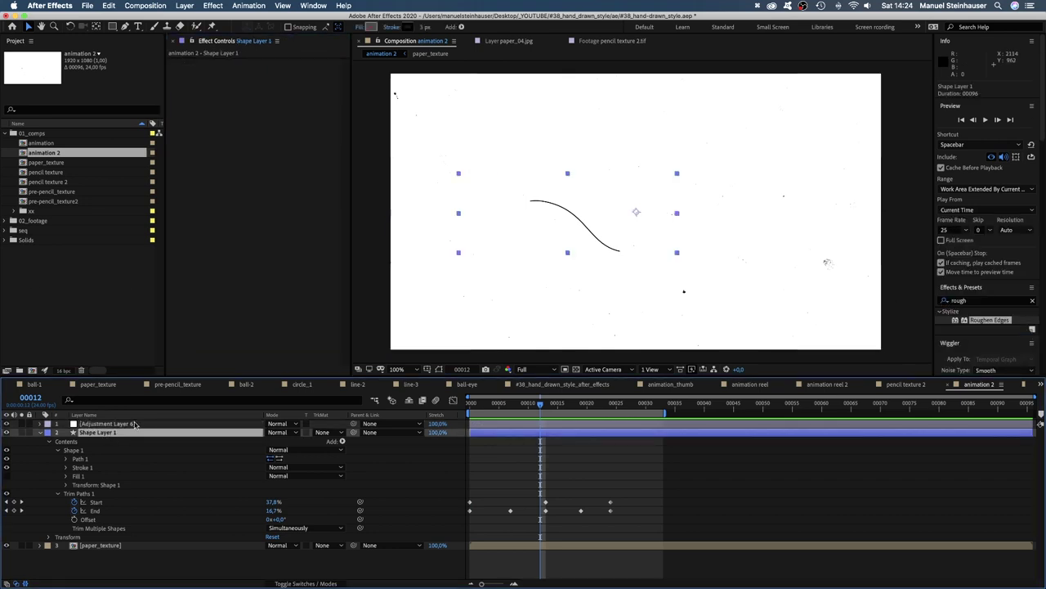
{"action": "mouse_move", "coordinate": [956, 321]}
{"action": "left_mouse_down"}
{"action": "mouse_move", "coordinate": [453, 319]}
{"action": "mouse_move", "coordinate": [216, 192]}
{"action": "mouse_move", "coordinate": [208, 175]}
{"action": "left_mouse_up"}
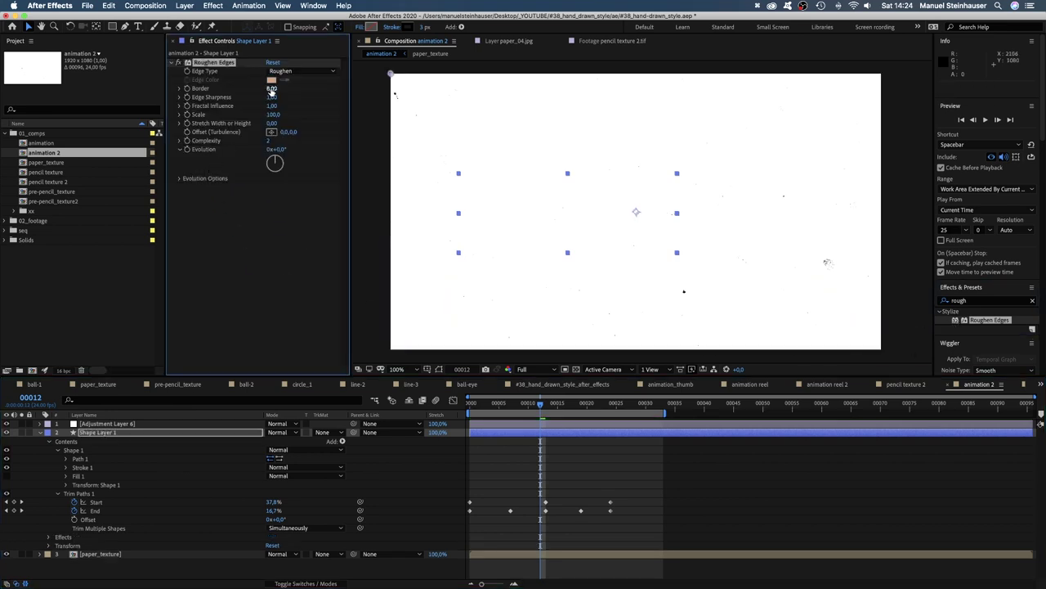
{"action": "type", "text": "0,8"}
{"action": "key", "text": "Return"}
{"action": "type", "text": "20"}
{"action": "key", "text": "Return"}
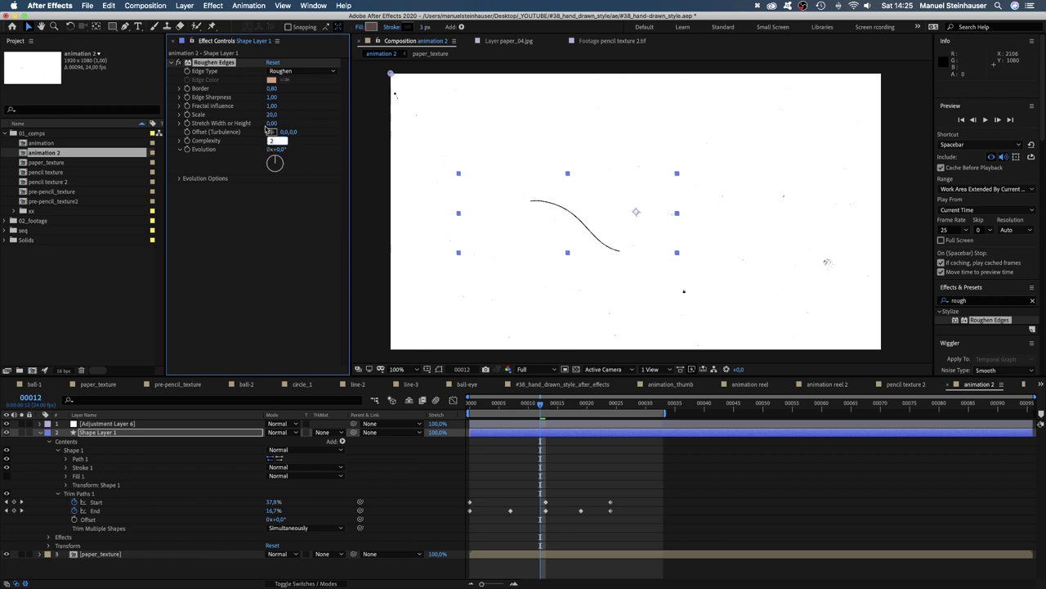
{"action": "type", "text": "6"}
{"action": "key", "text": "Return"}
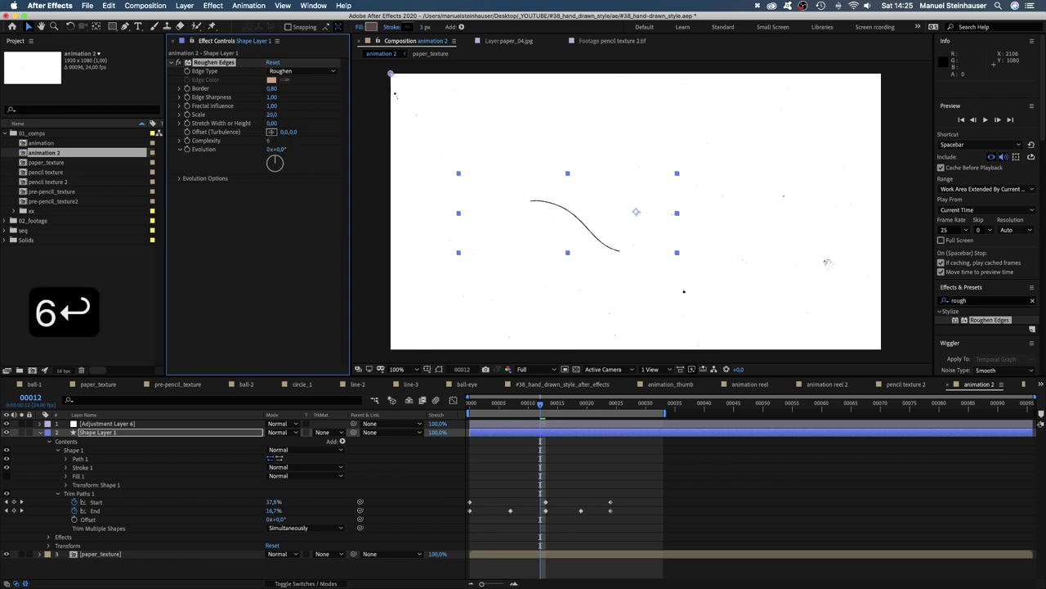
- Inspect the roughened stroke at 400% viewer zoom, then return to 100% and recentre
{"action": "left_click", "coordinate": [407, 373]}
{"action": "left_click", "coordinate": [419, 503]}
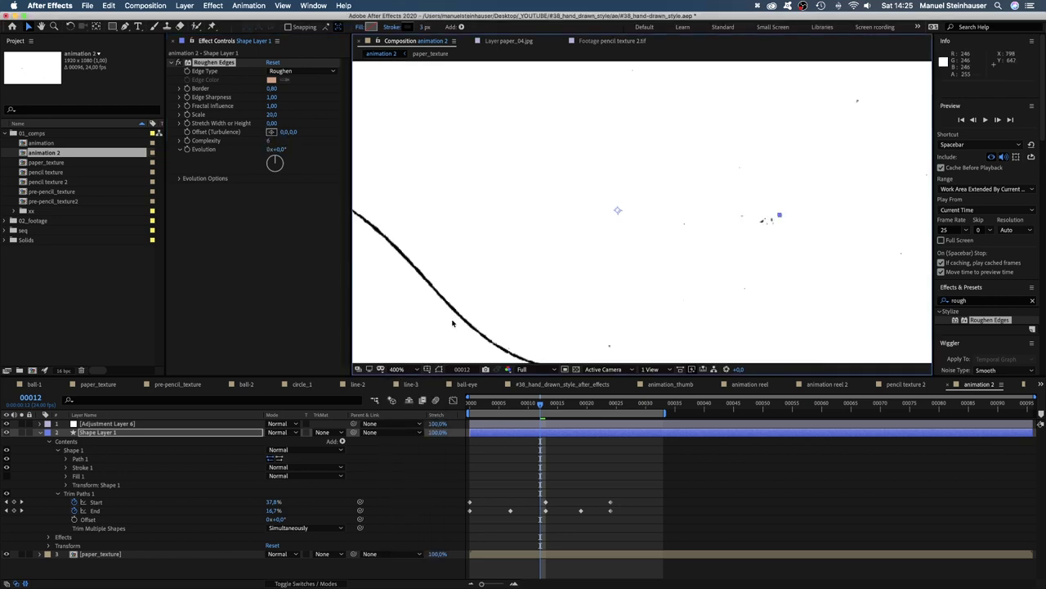
{"action": "mouse_move", "coordinate": [456, 319]}
{"action": "left_mouse_down"}
{"action": "mouse_move", "coordinate": [700, 238]}
{"action": "mouse_move", "coordinate": [719, 245]}
{"action": "left_mouse_up"}
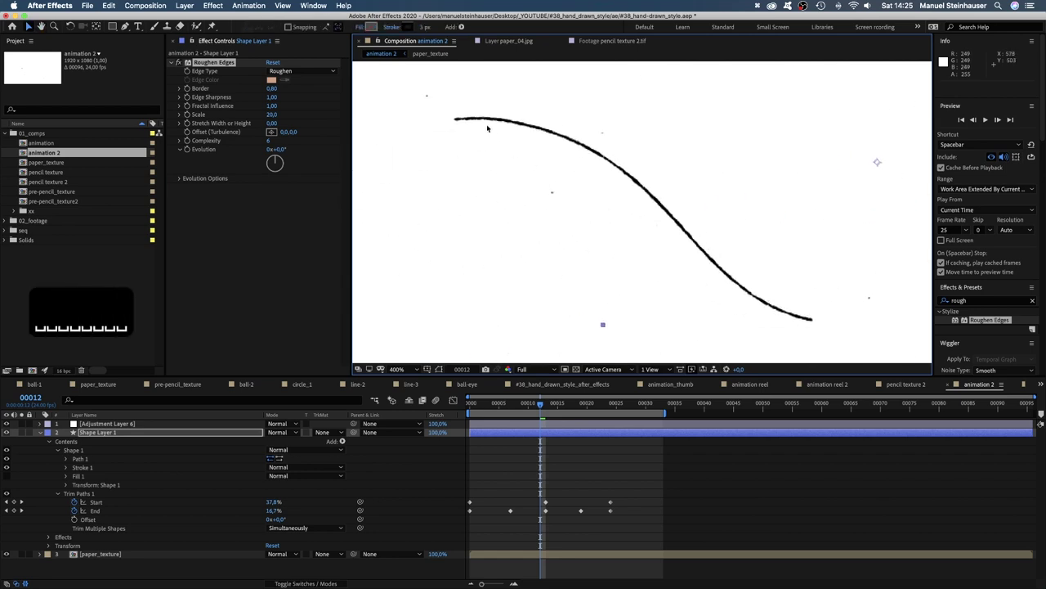
{"action": "left_click", "coordinate": [404, 372]}
{"action": "left_click", "coordinate": [413, 439]}
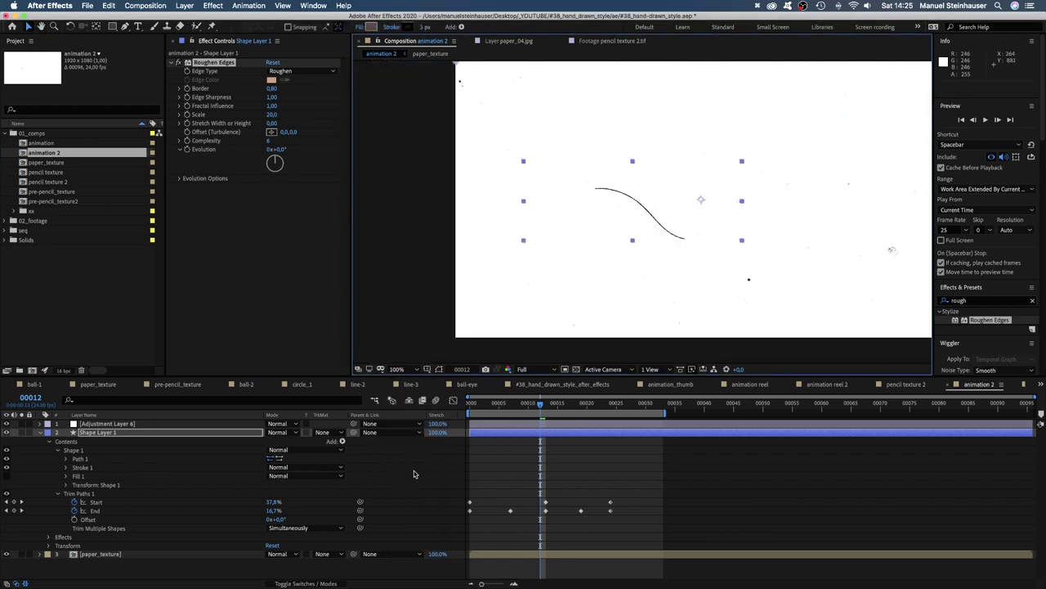
{"action": "key", "text": "space"}
{"action": "left_click_drag", "start_coordinate": [622, 226], "coordinate": [573, 226]}
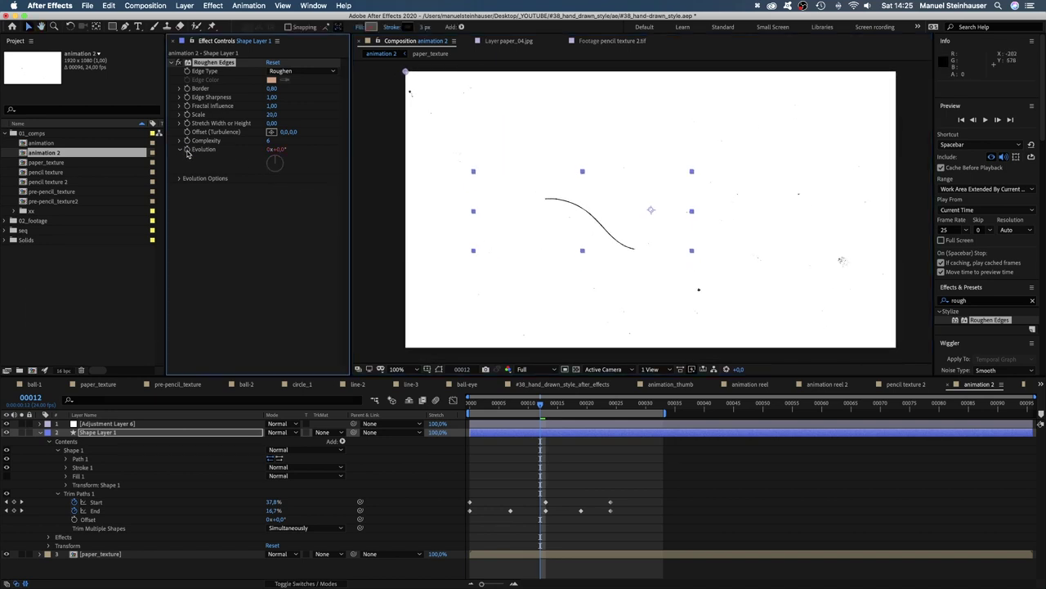
- Give Roughen Edges Evolution the expression time*3000 and preview the jittering edges
{"action": "left_click", "coordinate": [188, 151], "text": "alt"}
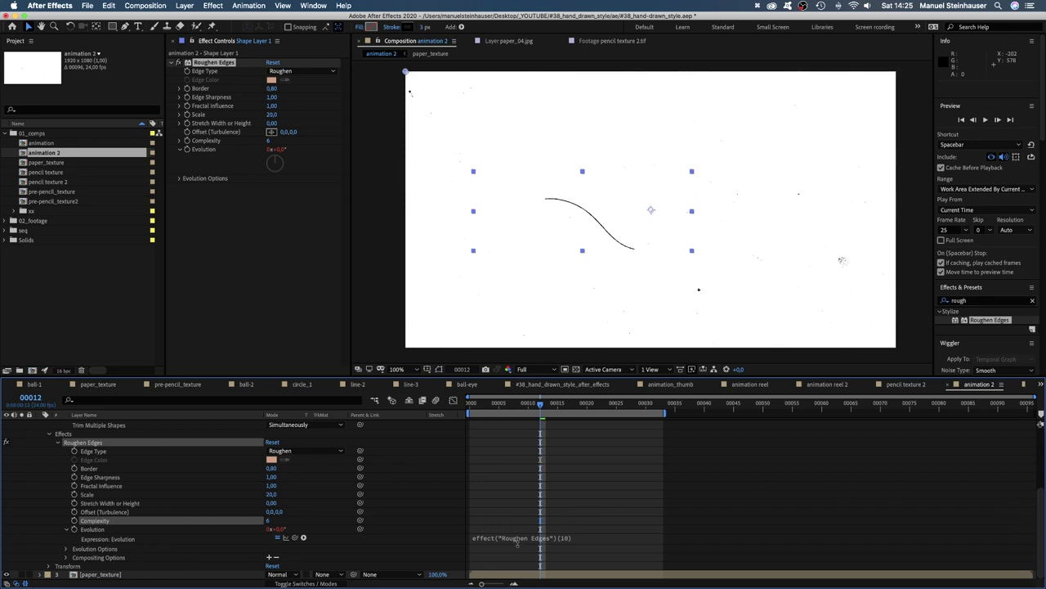
{"action": "left_click", "coordinate": [523, 541]}
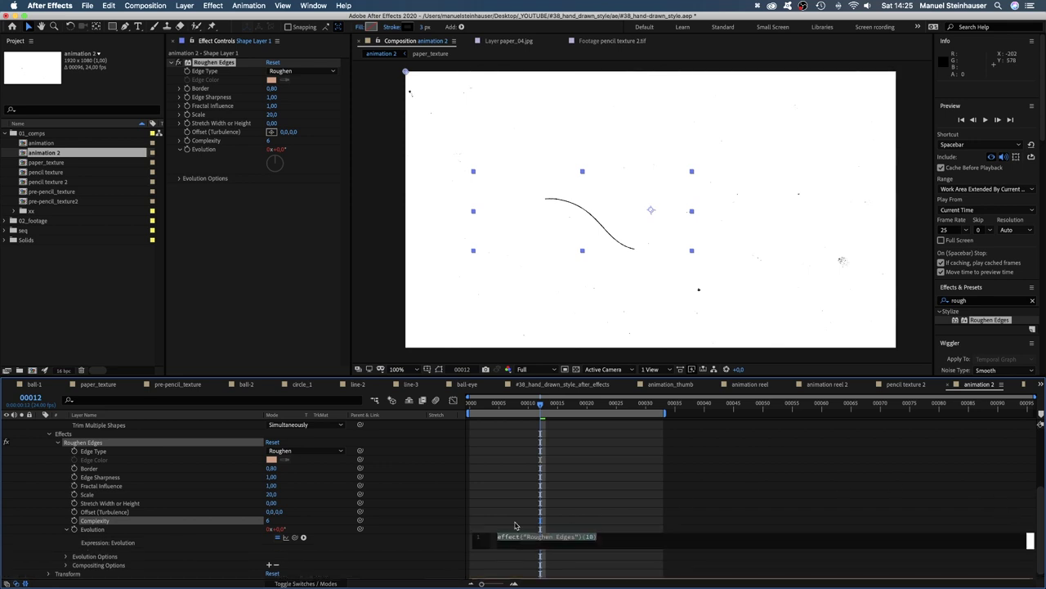
{"action": "type", "text": "time"}
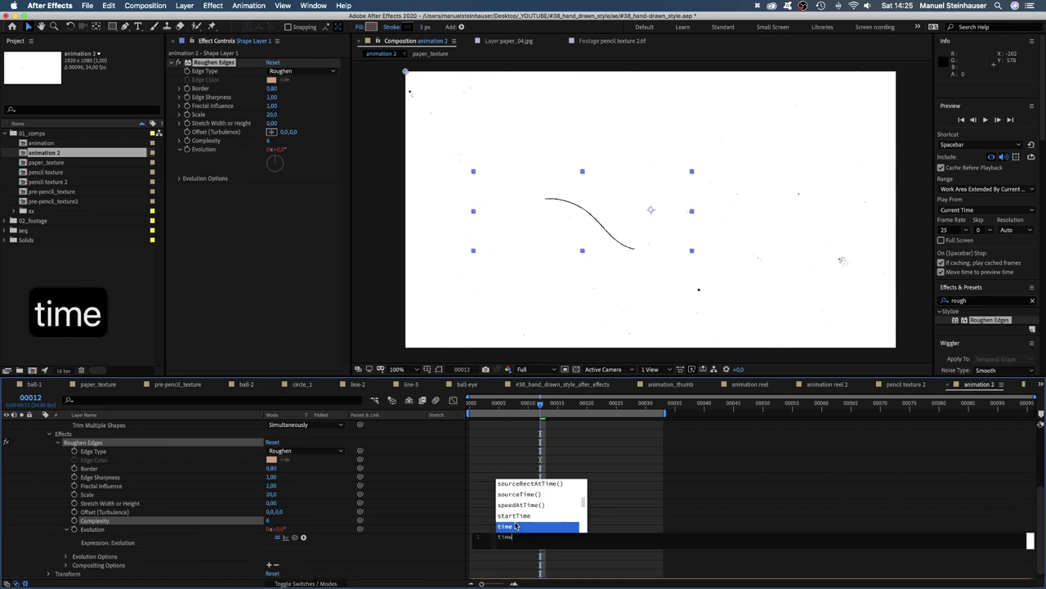
{"action": "type", "text": "*"}
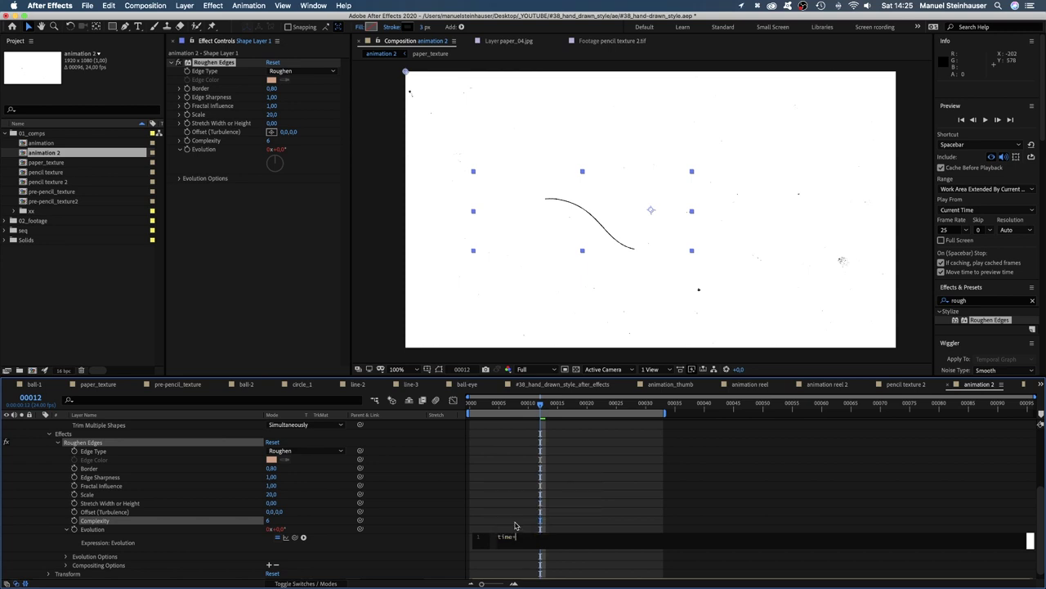
{"action": "type", "text": "3000"}
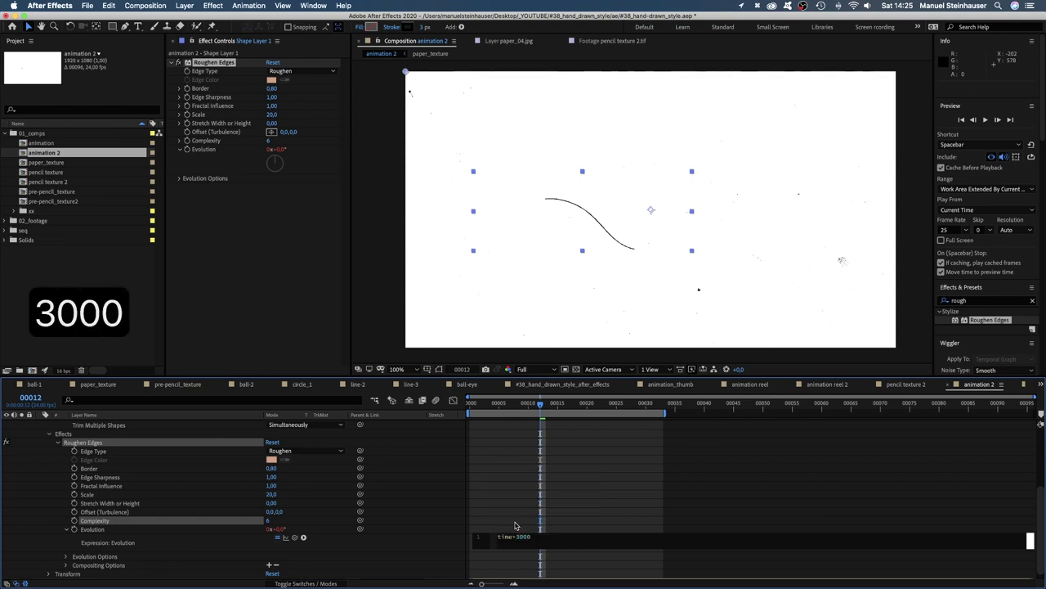
{"action": "type", "text": ";"}
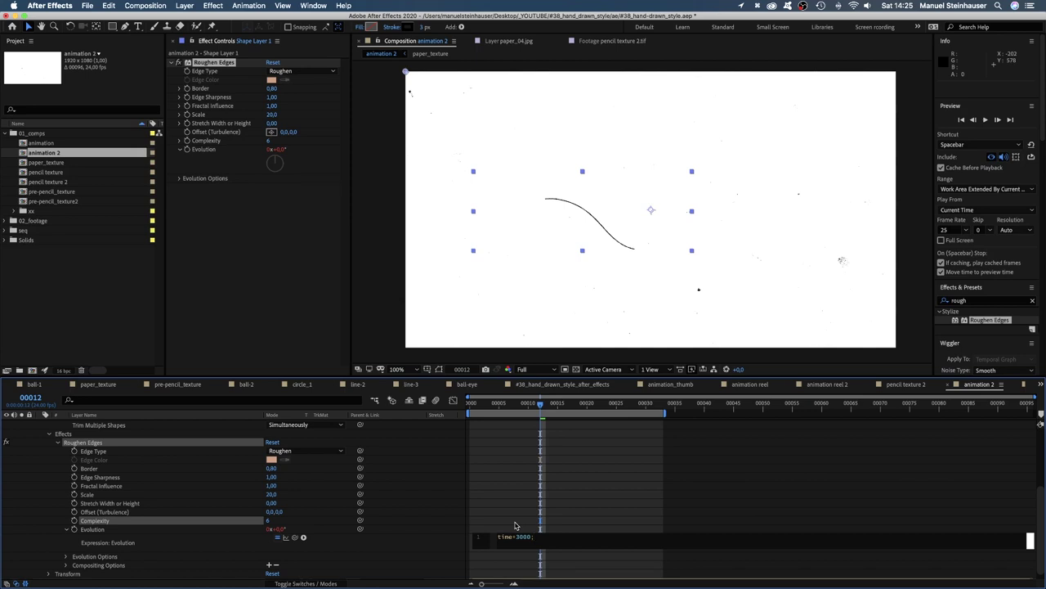
{"action": "left_click", "coordinate": [559, 565]}
{"action": "left_click_drag", "start_coordinate": [541, 404], "coordinate": [470, 415]}
{"action": "key", "text": "space"}
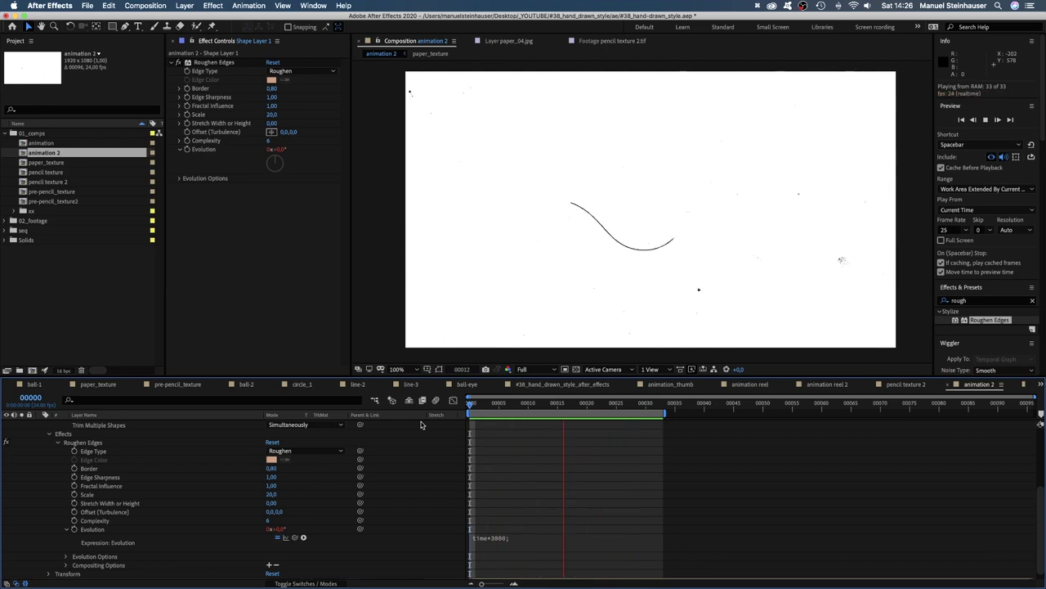
{"action": "key", "text": "0"}
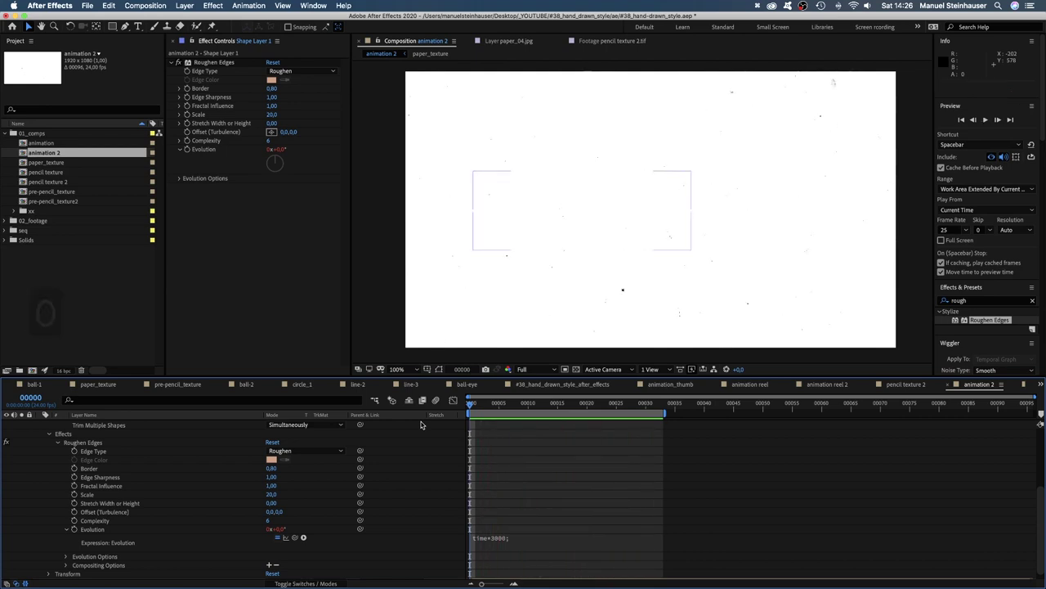
- Add a wiggle(12,2) expression to Shape Layer 1's Position and preview the shaking line
{"action": "left_click", "coordinate": [59, 444]}
{"action": "left_click", "coordinate": [95, 433]}
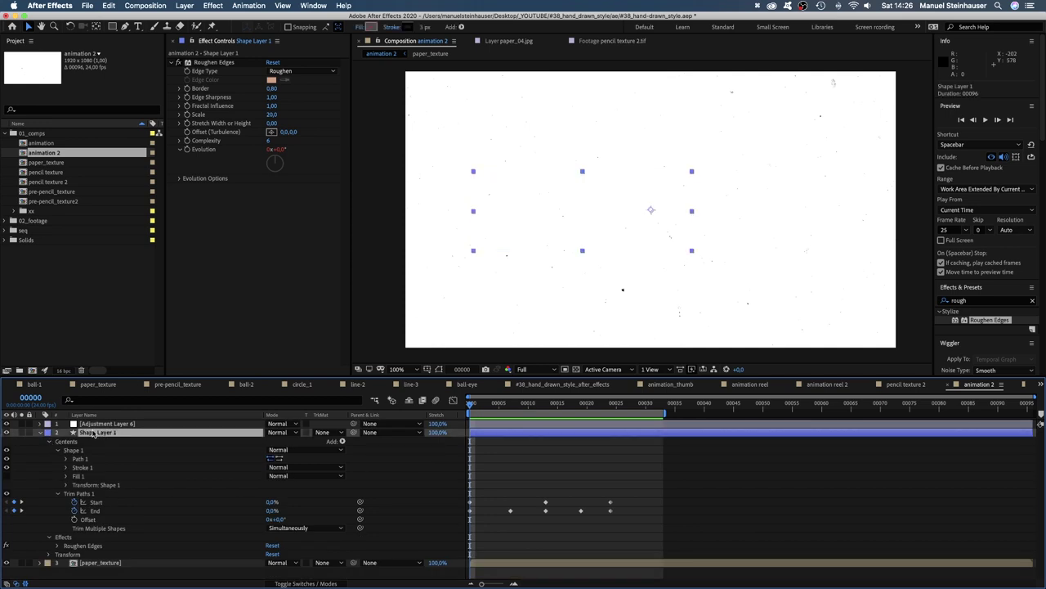
{"action": "key", "text": "p"}
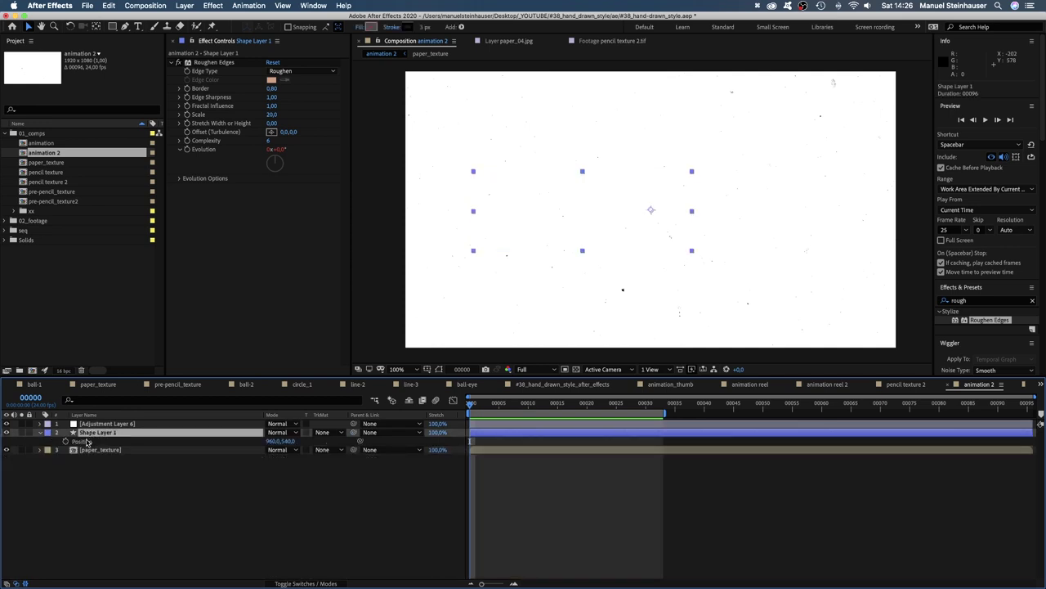
{"action": "left_click", "coordinate": [65, 443], "text": "alt"}
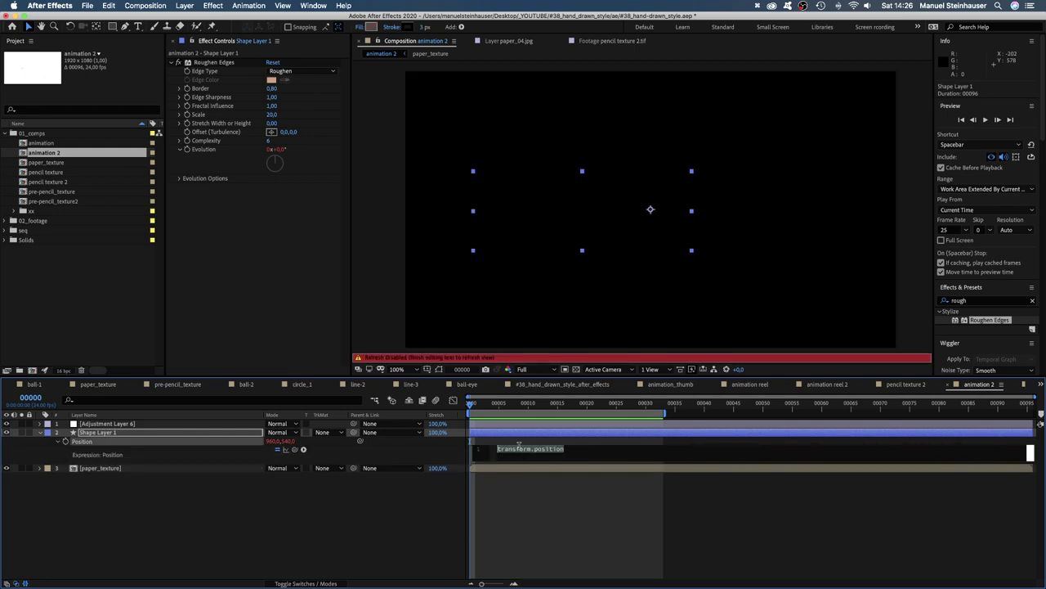
{"action": "type", "text": "wigg"}
{"action": "key", "text": "Return"}
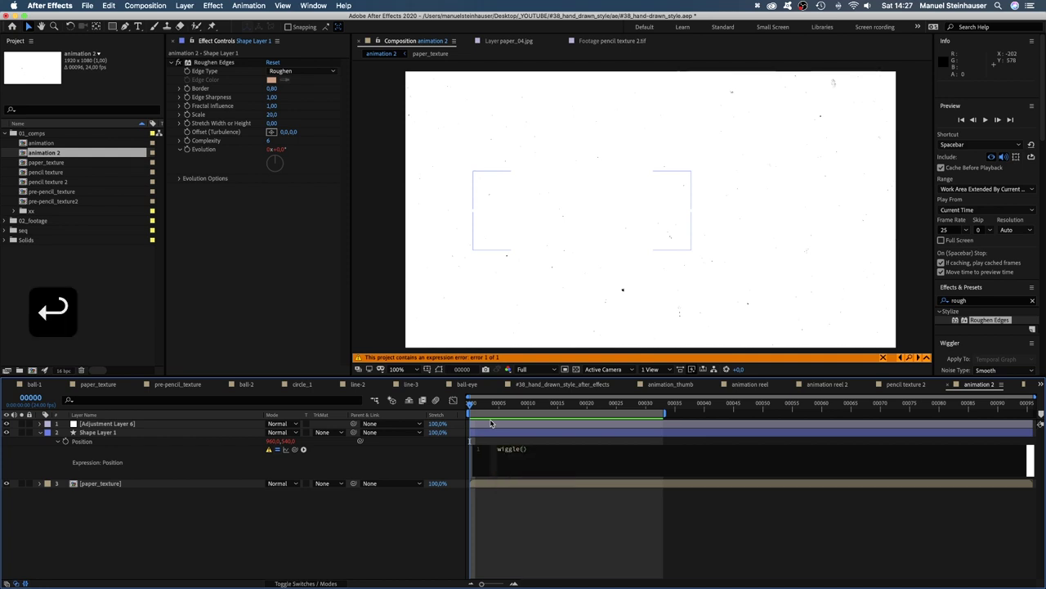
{"action": "type", "text": "12,"}
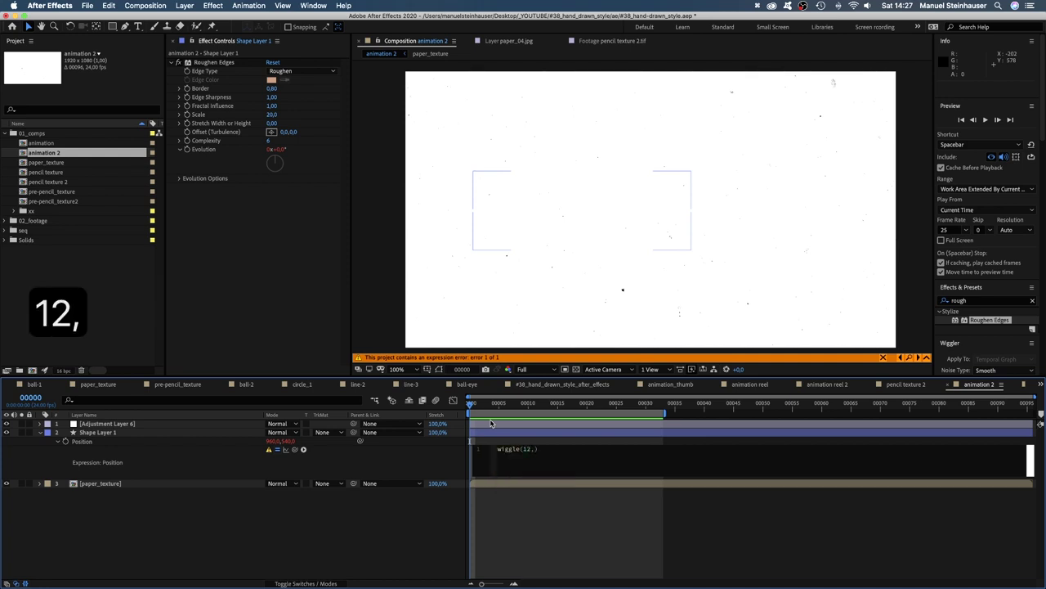
{"action": "type", "text": "2"}
{"action": "left_click", "coordinate": [347, 515]}
{"action": "left_click", "coordinate": [360, 534]}
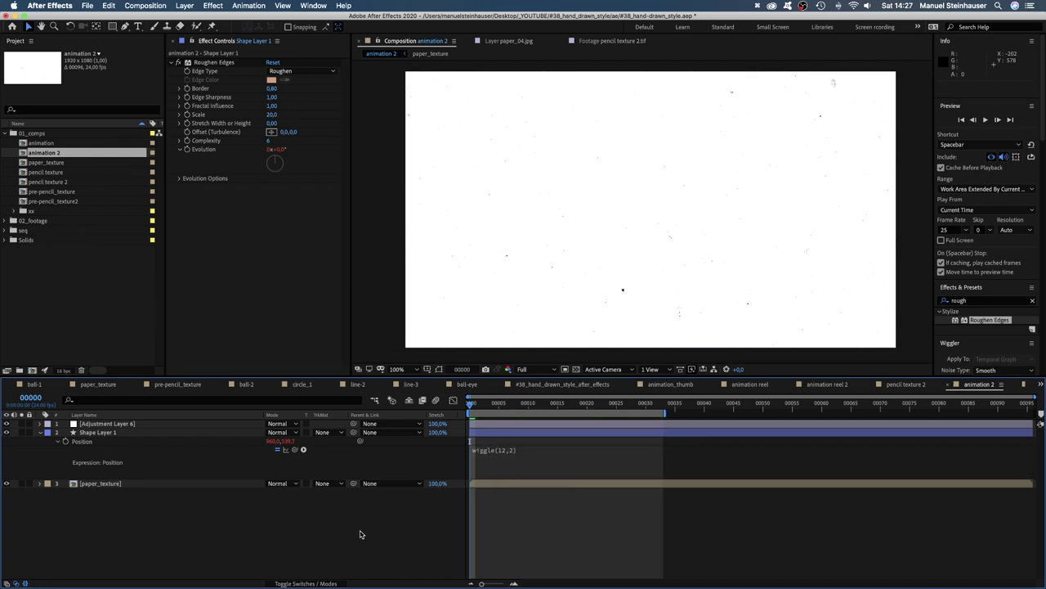
{"action": "key", "text": "space"}
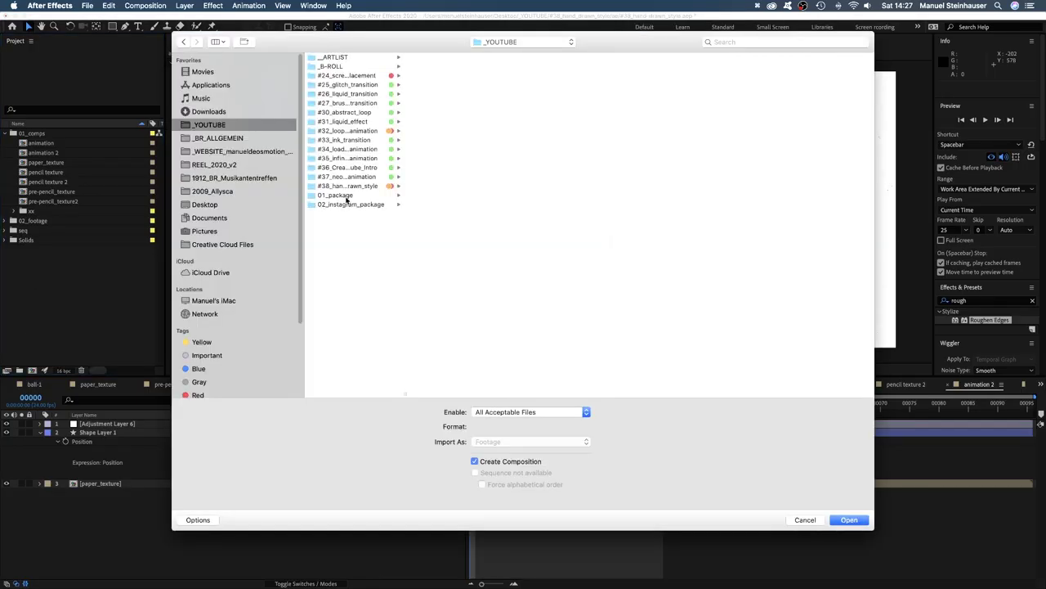
- Import ball-1.psd from #38_hand_drawn_style/ps as Composition – Retain Layer Sizes
{"action": "left_click", "coordinate": [348, 187]}
{"action": "left_click", "coordinate": [440, 96]}
{"action": "key", "text": "Right"}
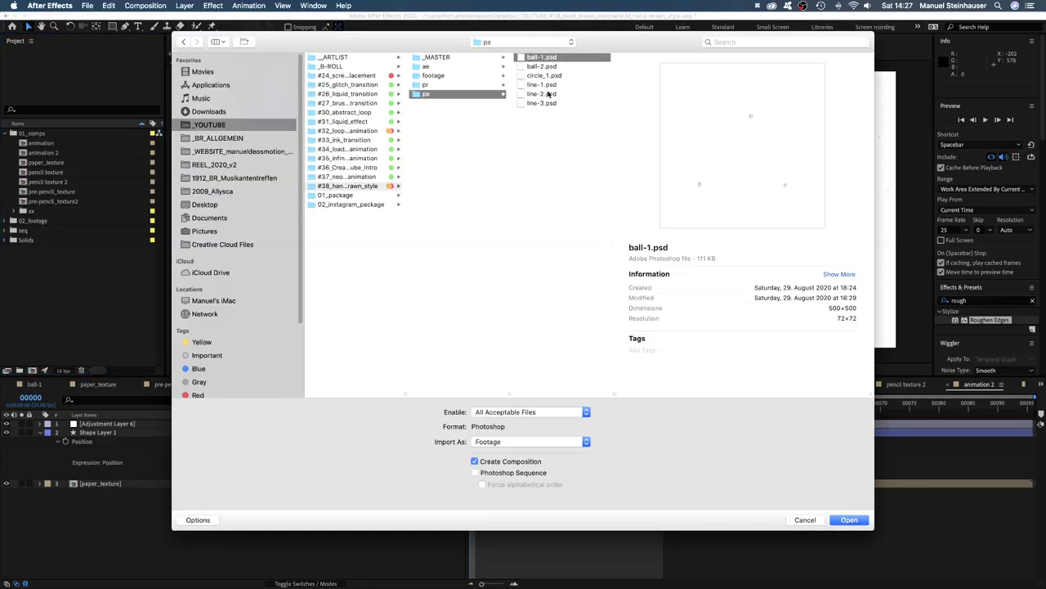
{"action": "left_click", "coordinate": [556, 443]}
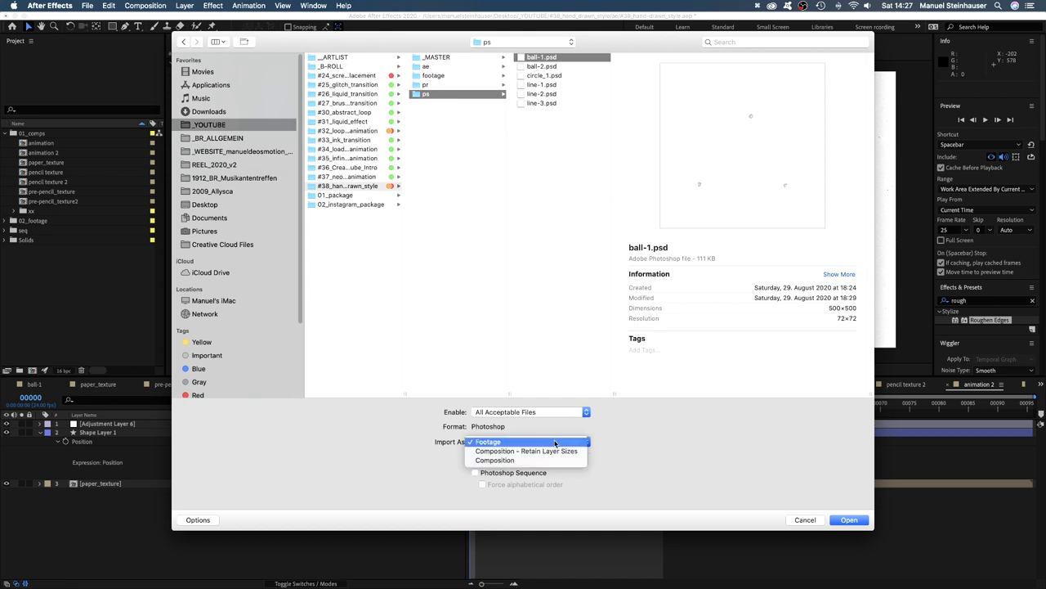
{"action": "left_click", "coordinate": [555, 451]}
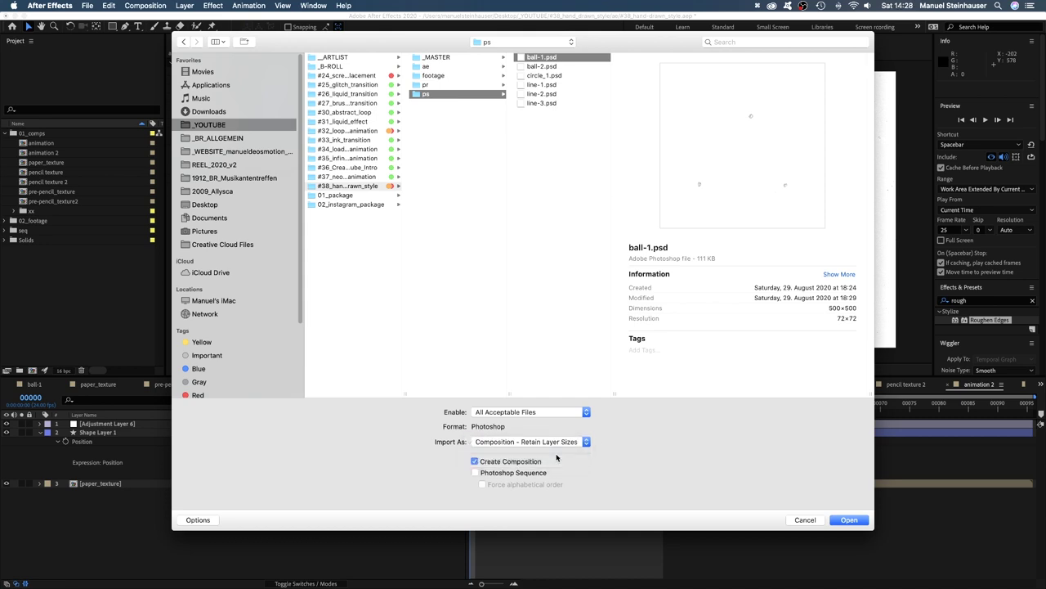
{"action": "left_click", "coordinate": [850, 520]}
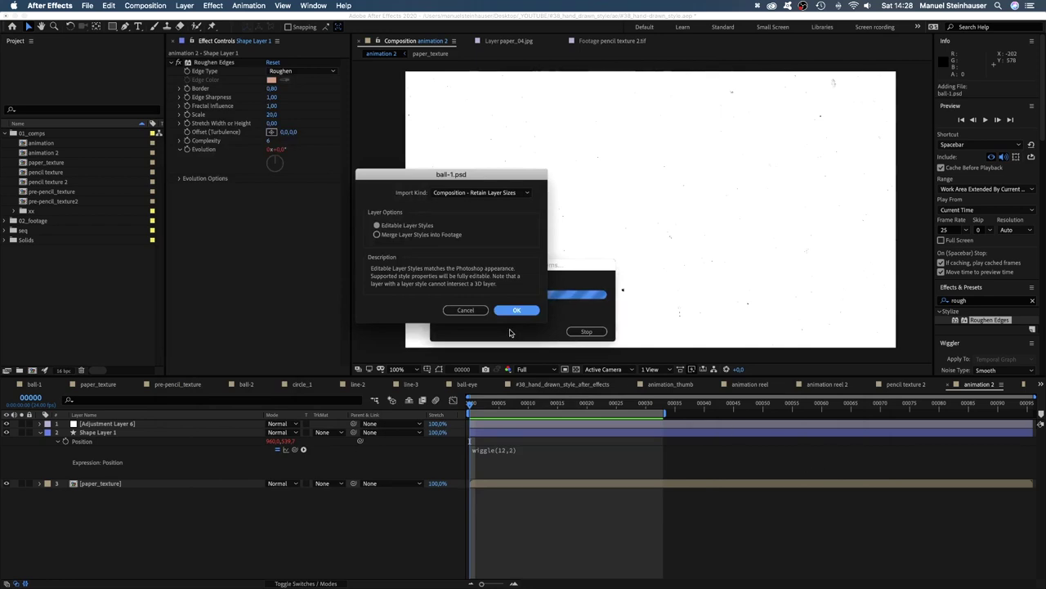
{"action": "left_click", "coordinate": [516, 311]}
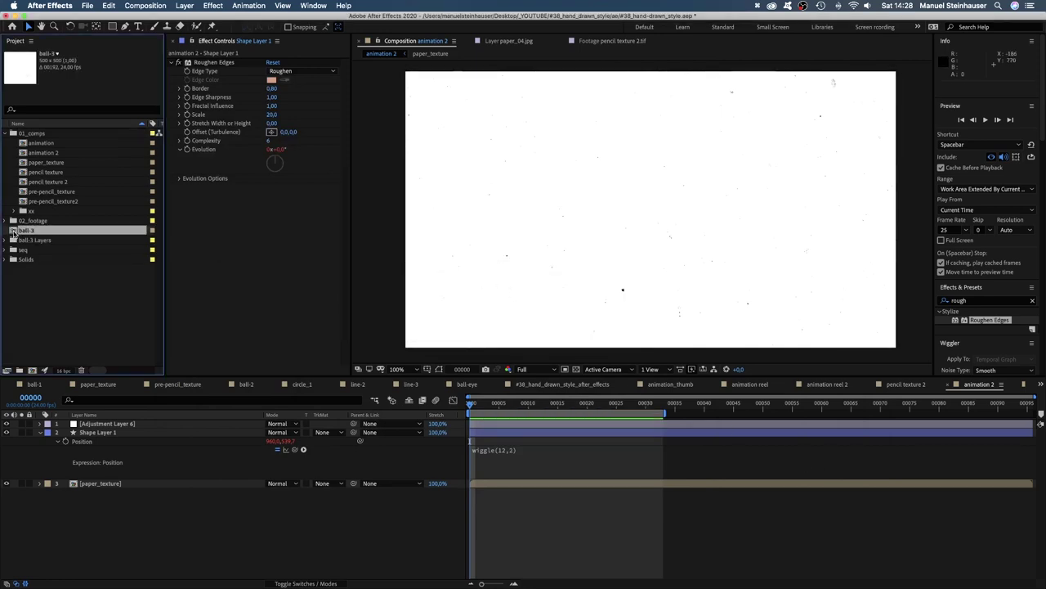
- Open the ball composition from the seq folder and play the hand-drawn ball-3 sequence
{"action": "double_click", "coordinate": [14, 232]}
{"action": "double_click", "coordinate": [34, 240]}
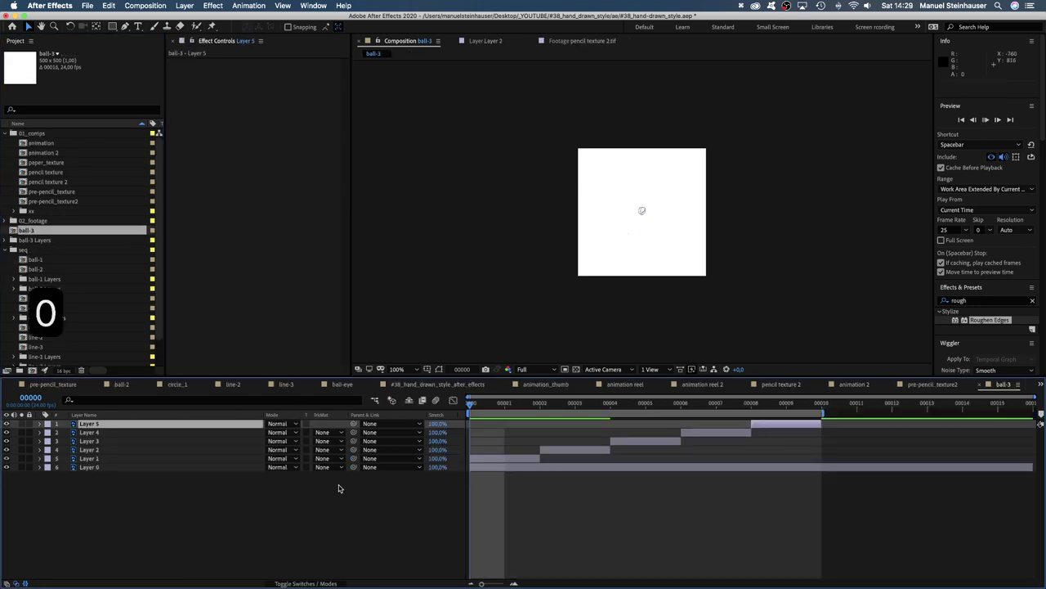
{"action": "key", "text": "space"}
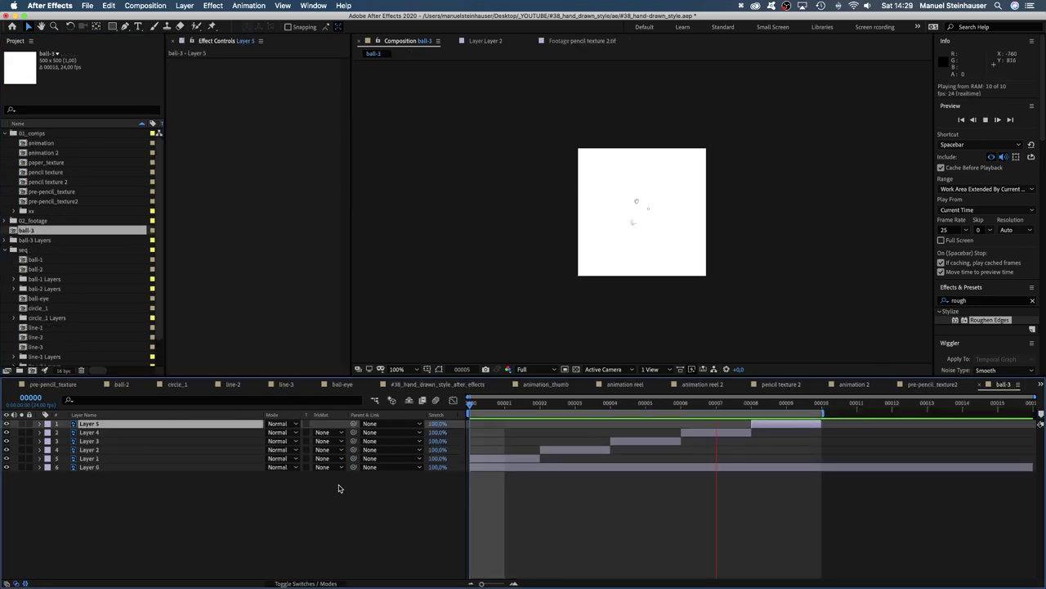
- Add ball-3 as a layer in animation 2 with Multiply blending mode
{"action": "double_click", "coordinate": [42, 154]}
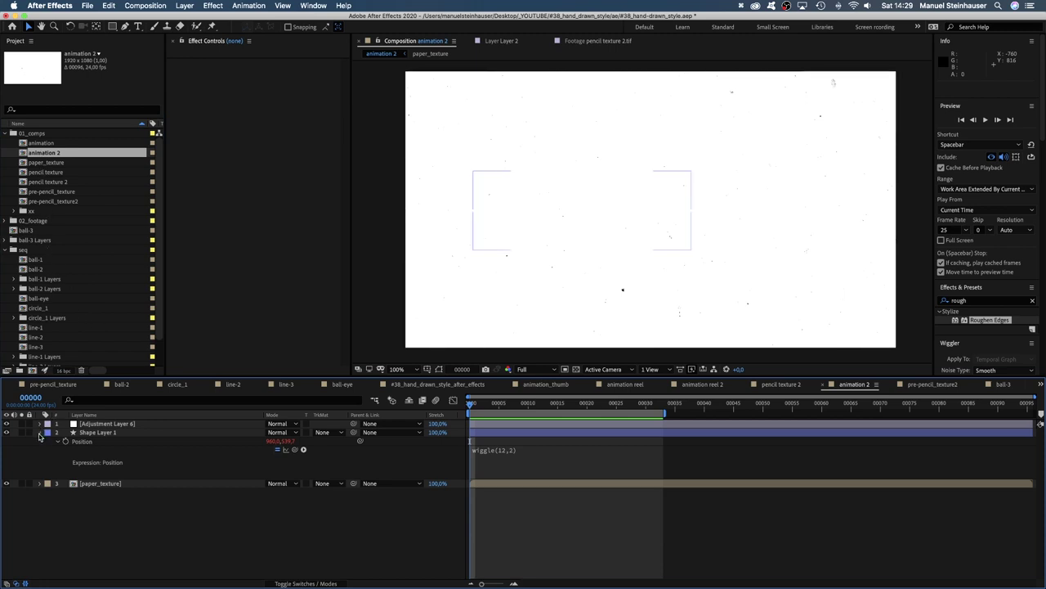
{"action": "left_click", "coordinate": [43, 432]}
{"action": "left_click_drag", "start_coordinate": [33, 230], "coordinate": [128, 431]}
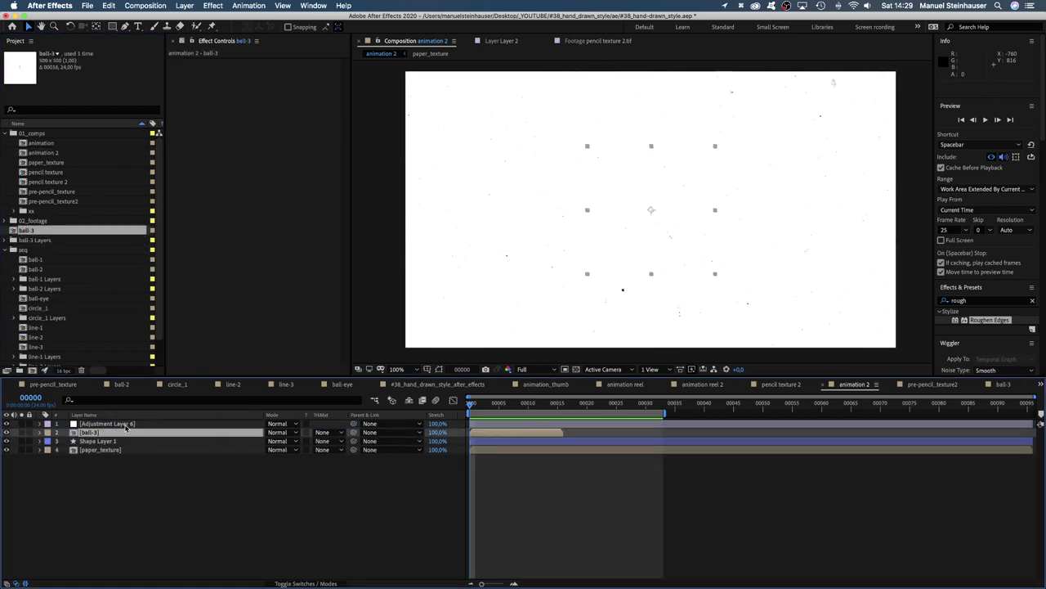
{"action": "left_click", "coordinate": [286, 432]}
{"action": "left_click", "coordinate": [317, 225]}
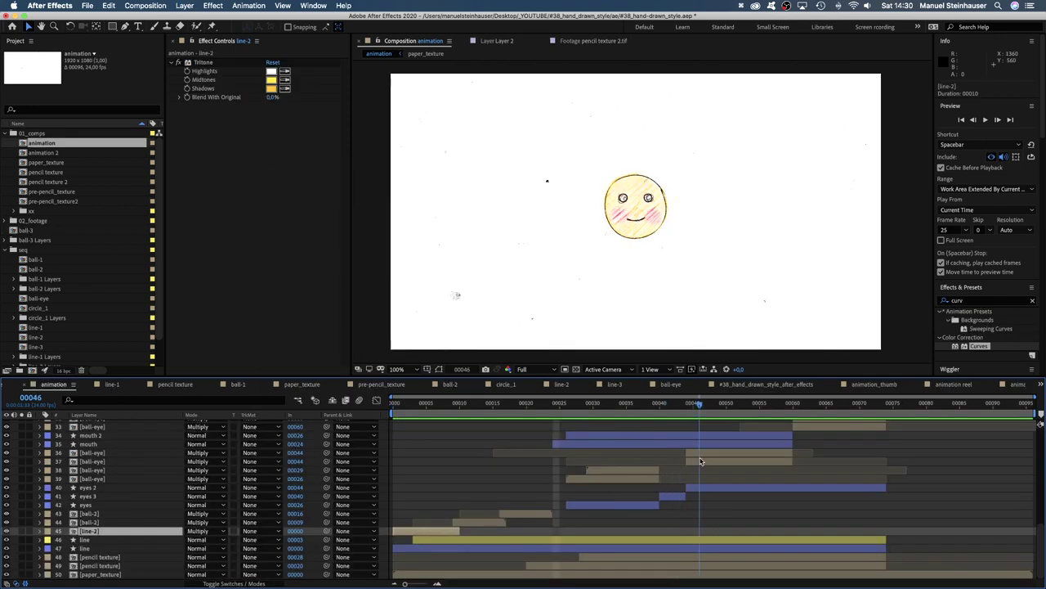